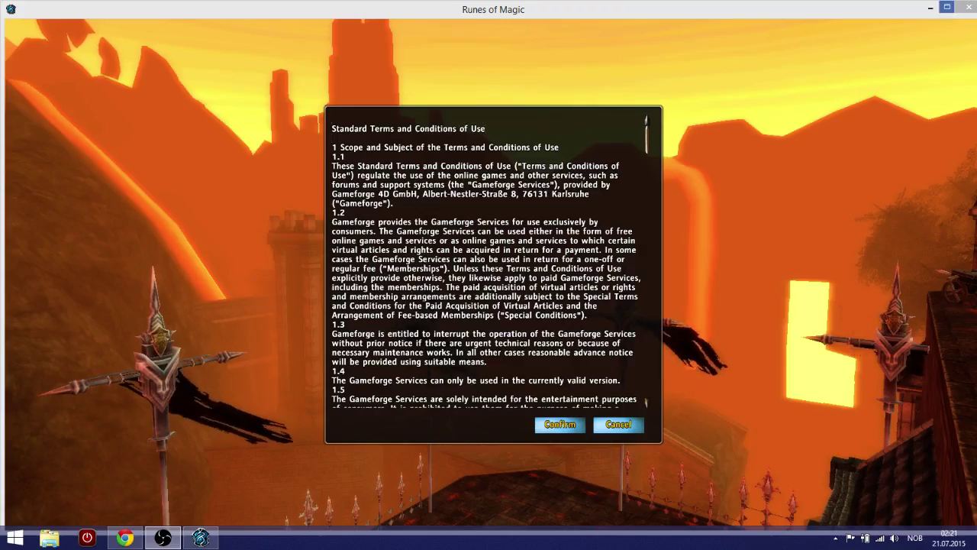
Step: In the maximized game window, accept the terms and conditions of use and log in with the account password
{"action": "left_click", "coordinate": [946, 6]}
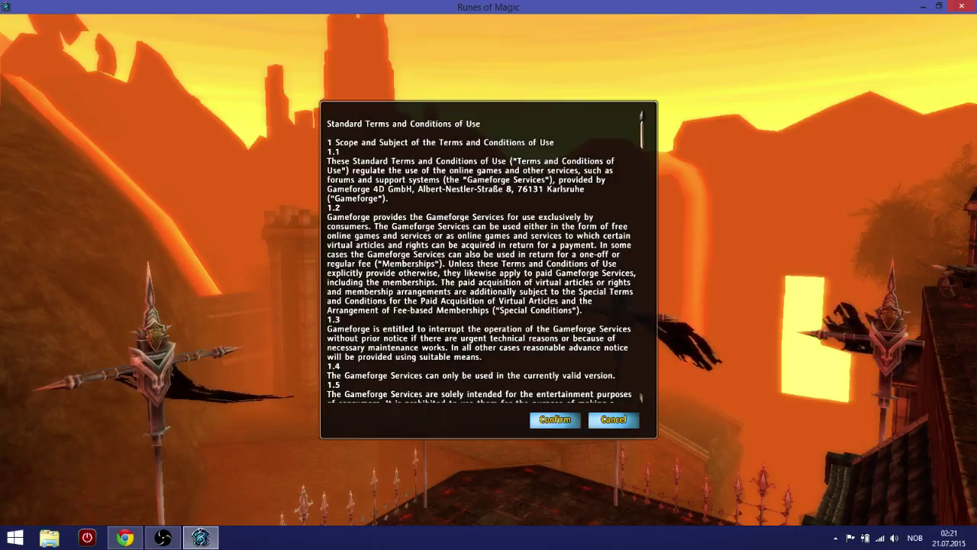
{"action": "left_click", "coordinate": [556, 420]}
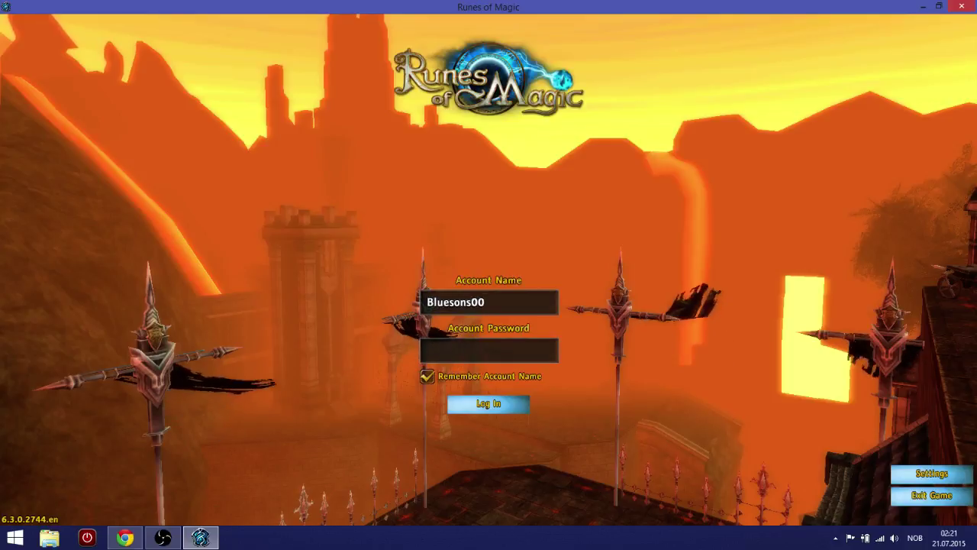
{"action": "left_click", "coordinate": [489, 351]}
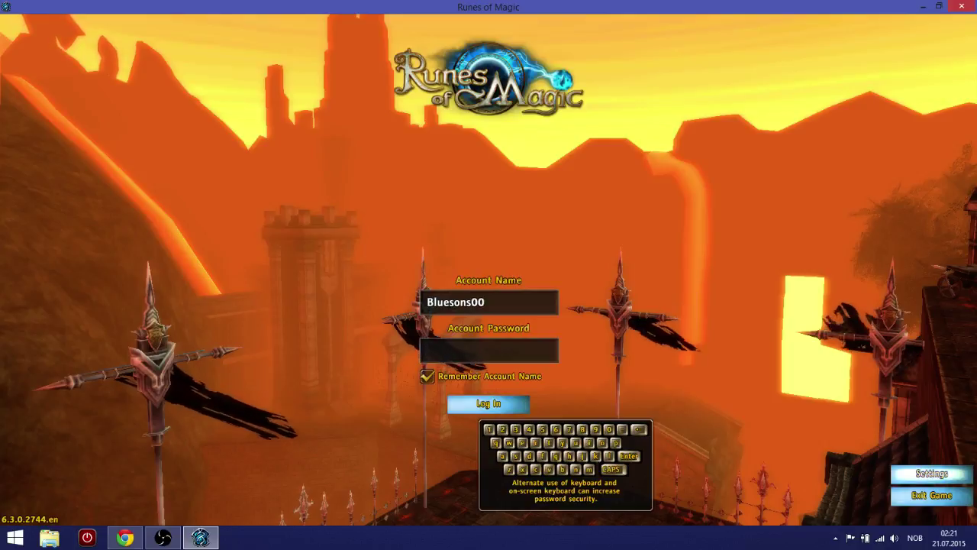
{"action": "type", "text": "***********"}
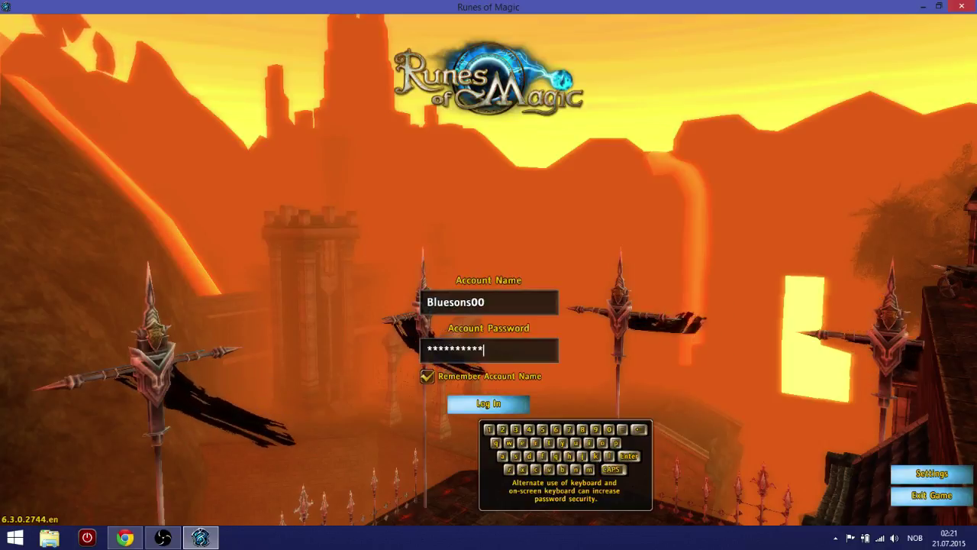
{"action": "key", "text": "Return"}
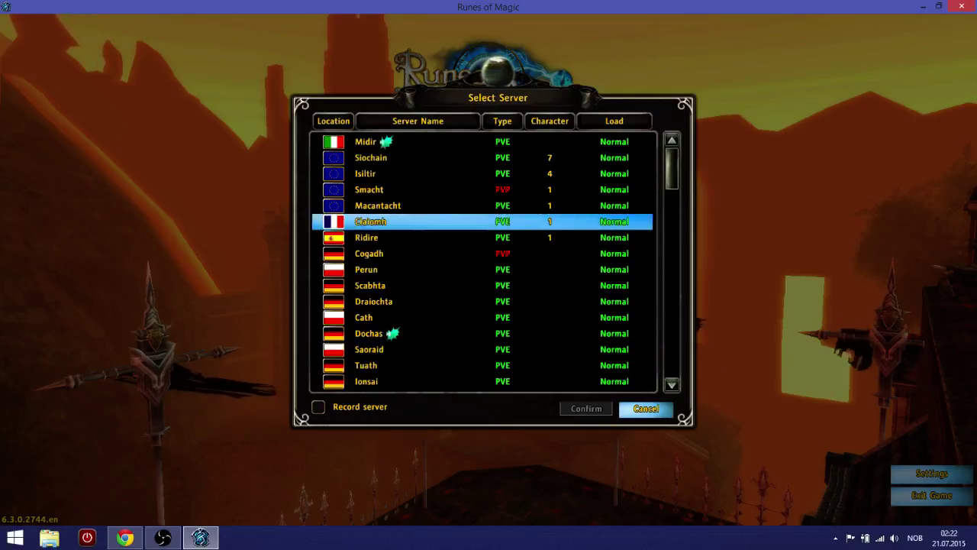
Step: Choose the Isiltir server and unlock its character list with the secondary password
{"action": "left_click", "coordinate": [458, 174]}
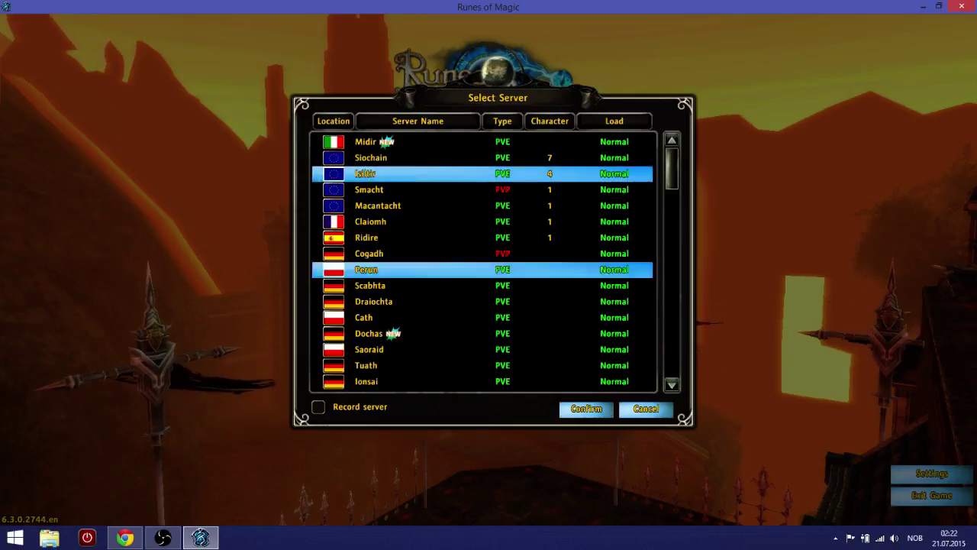
{"action": "left_click", "coordinate": [586, 409]}
{"action": "key", "text": "Return"}
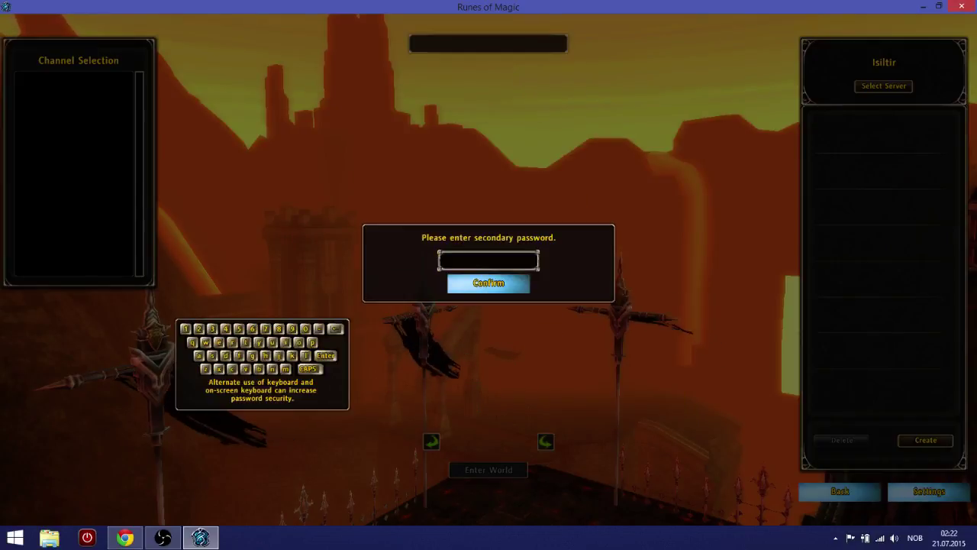
{"action": "type", "text": "*******"}
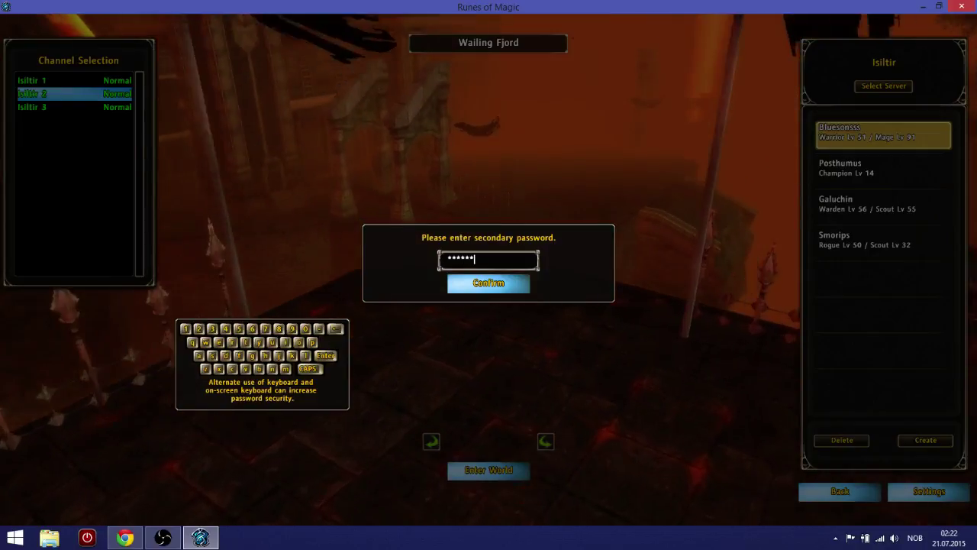
{"action": "type", "text": "**"}
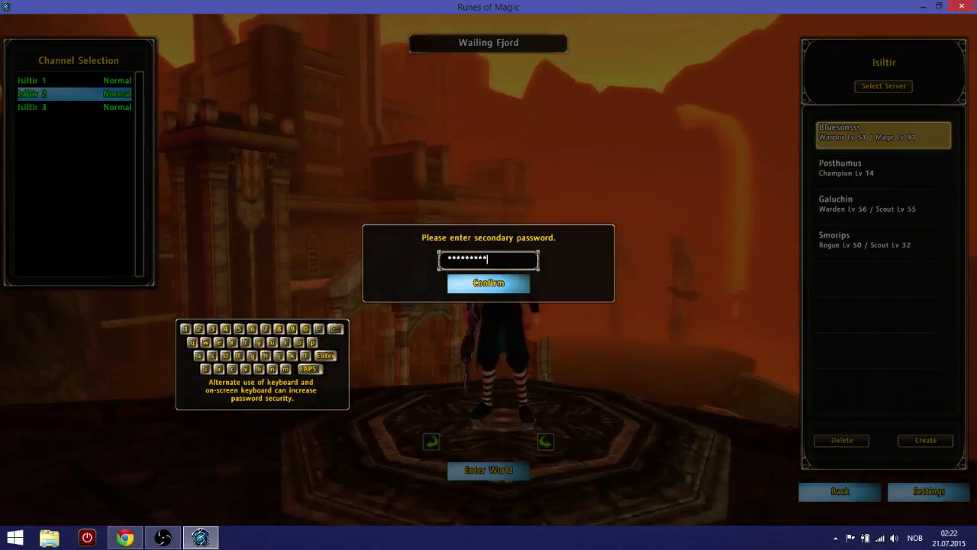
{"action": "key", "text": "Return"}
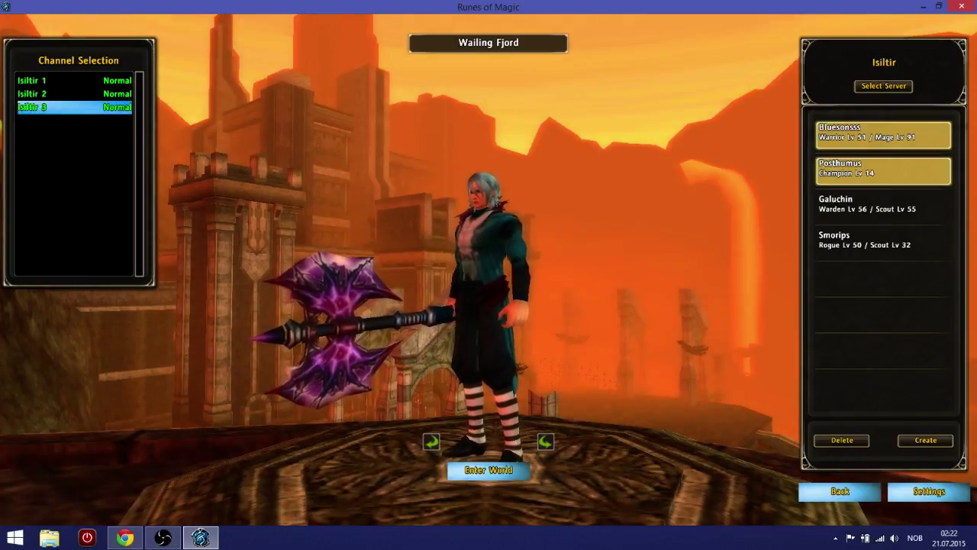
Step: Preview the other characters, reselect the Warrior/Mage character and enter the world
{"action": "left_click", "coordinate": [883, 168]}
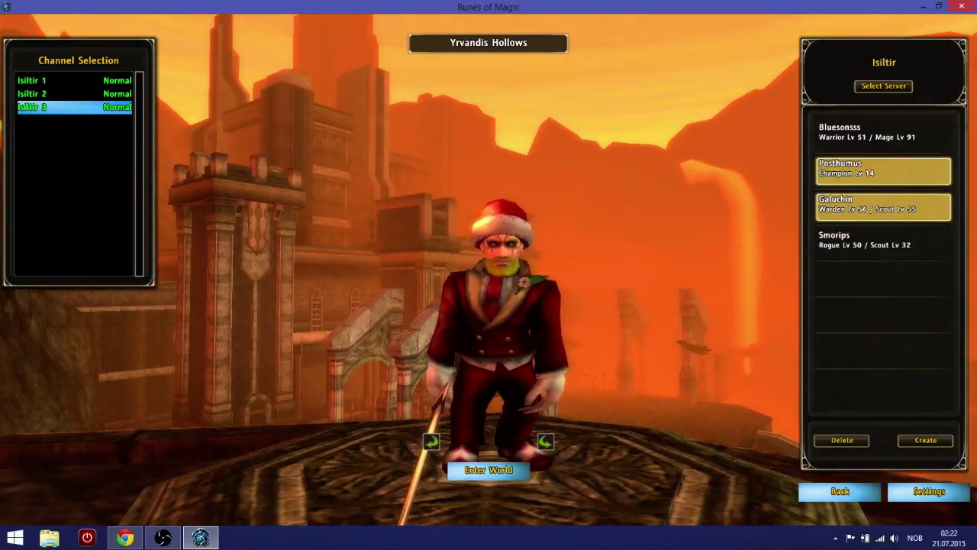
{"action": "left_click", "coordinate": [883, 207]}
{"action": "left_click", "coordinate": [883, 135]}
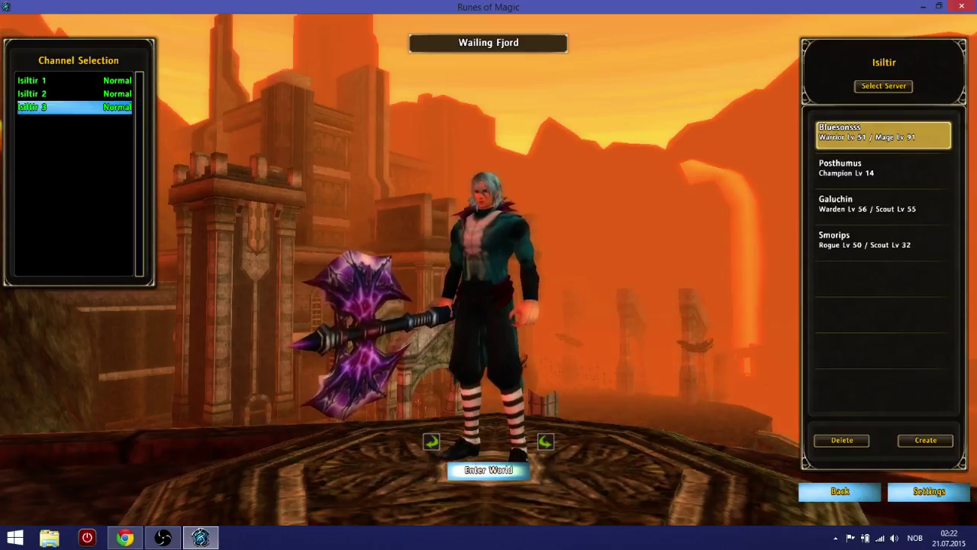
{"action": "key", "text": "Return"}
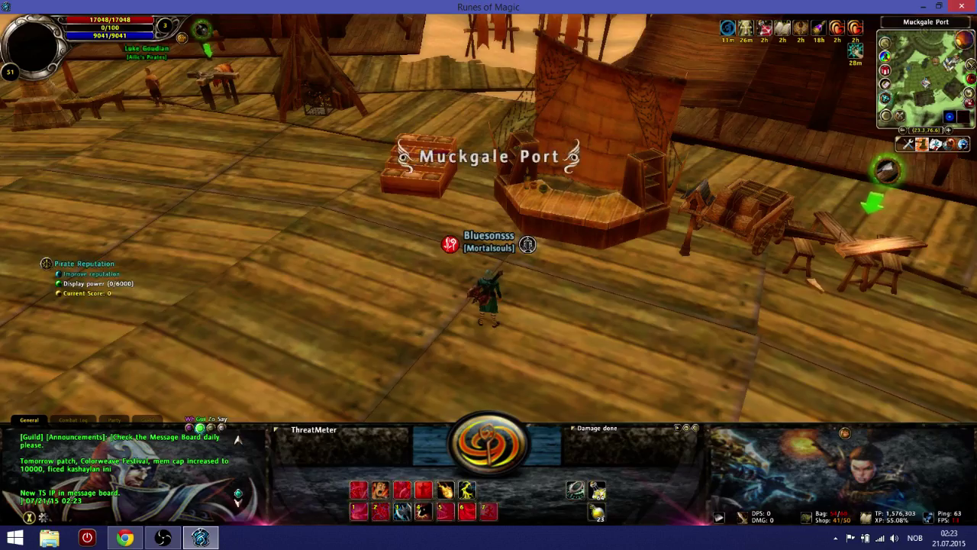
Step: Run along the Muckgale Port boardwalk and up the hut stairs to the Warehouse Manager, and enter the residence
{"action": "key", "text": "a"}
{"action": "key", "text": "w"}
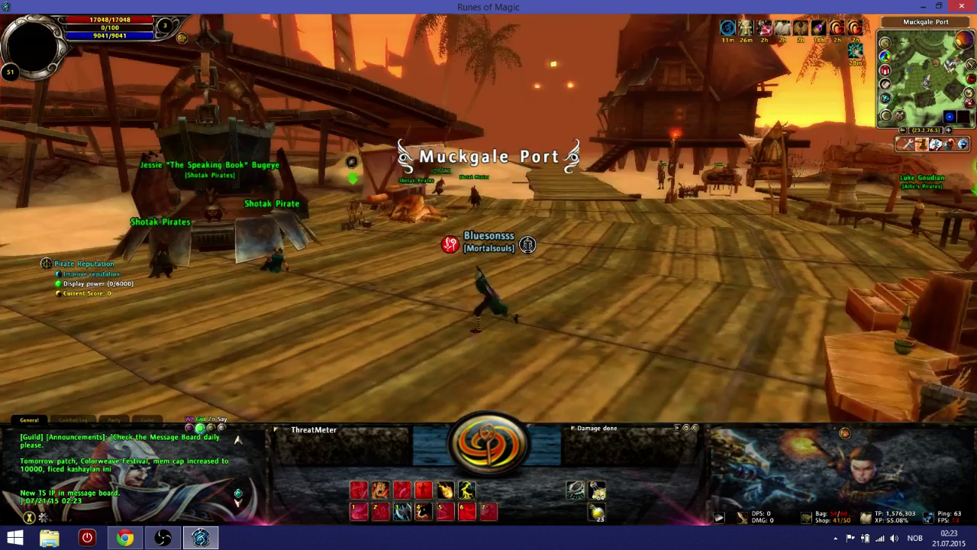
{"action": "key", "text": "d"}
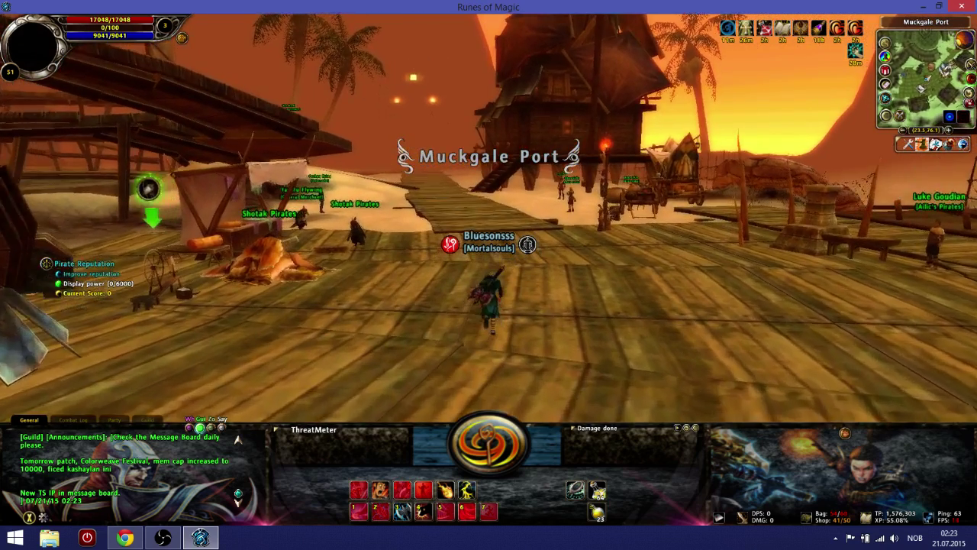
{"action": "key", "text": "w"}
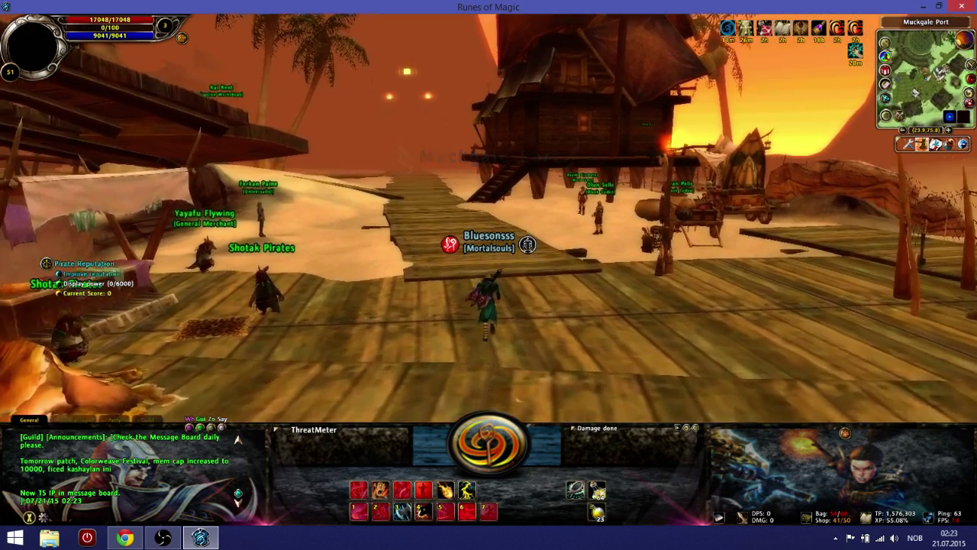
{"action": "key", "text": "w"}
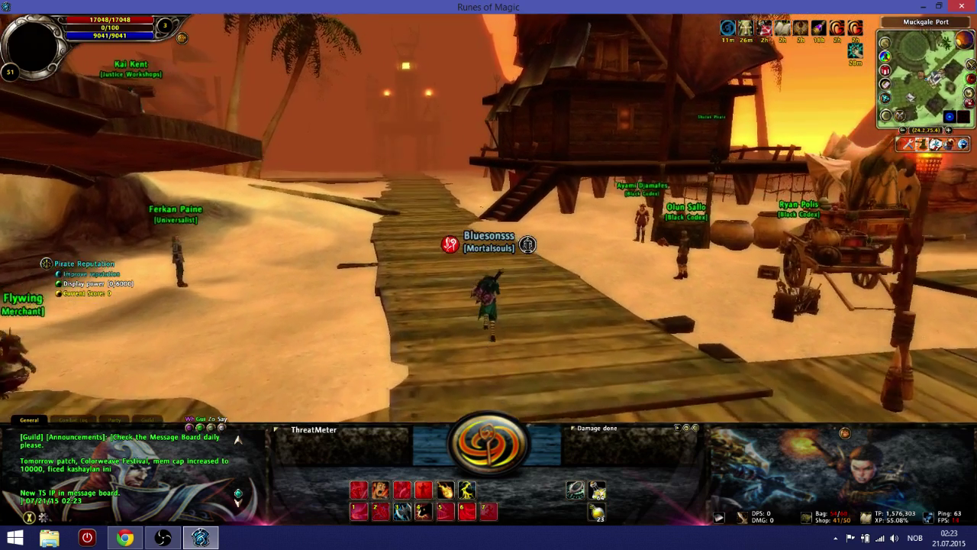
{"action": "key", "text": "w"}
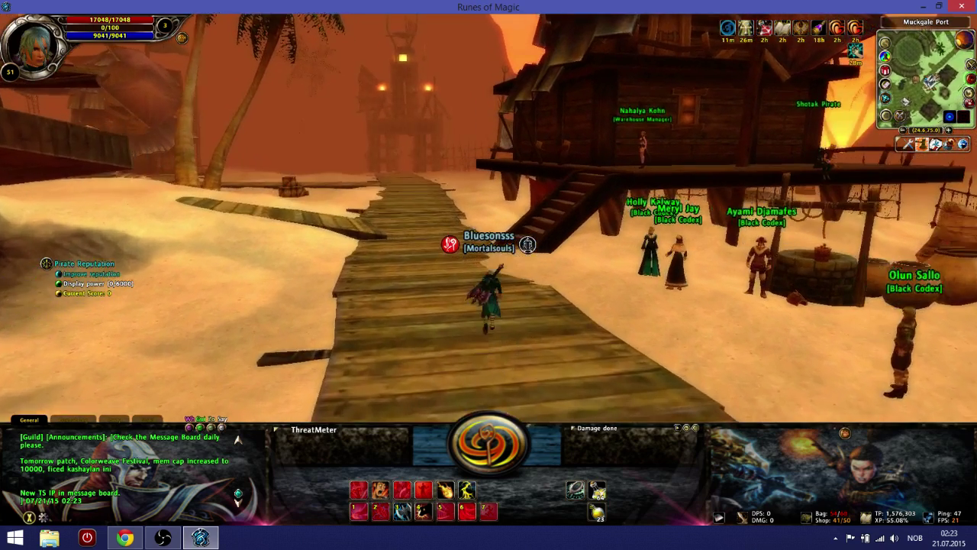
{"action": "key", "text": "w"}
{"action": "key", "text": "d"}
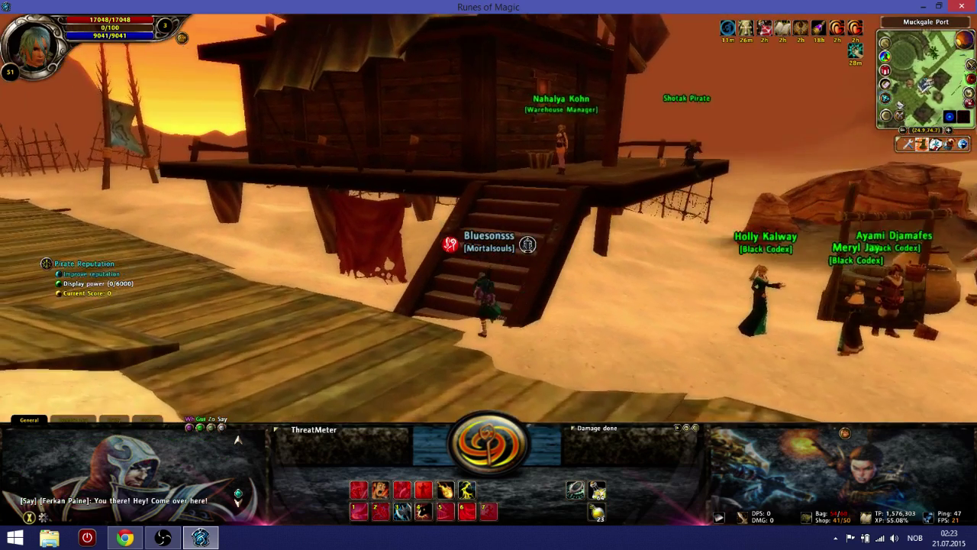
{"action": "key", "text": "w"}
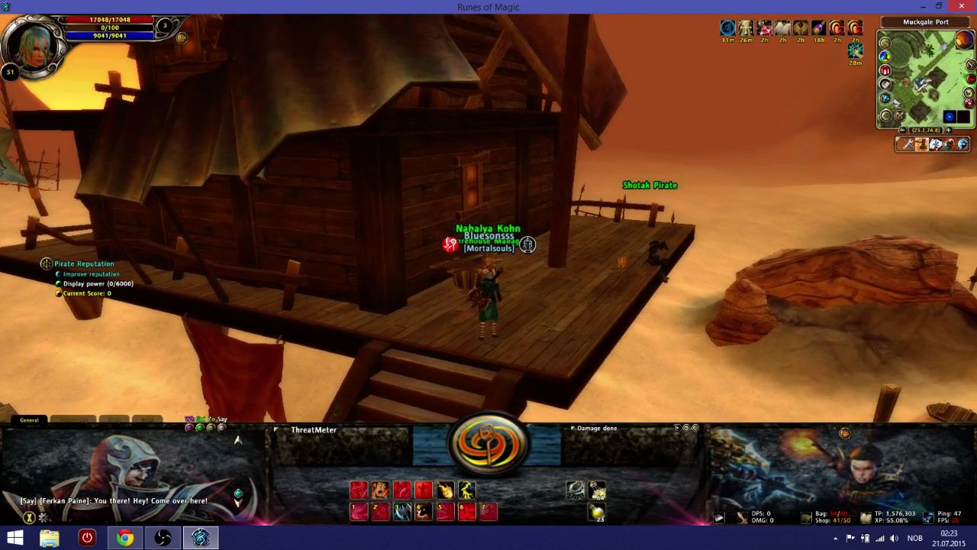
{"action": "right_click", "coordinate": [494, 275]}
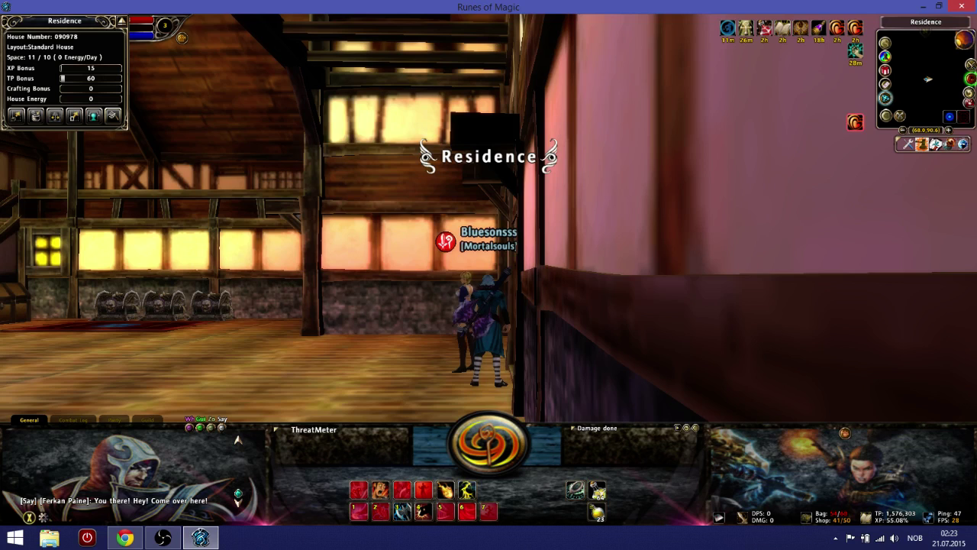
Step: Close the Residence information window and look around the main hall of the house
{"action": "key", "text": "w"}
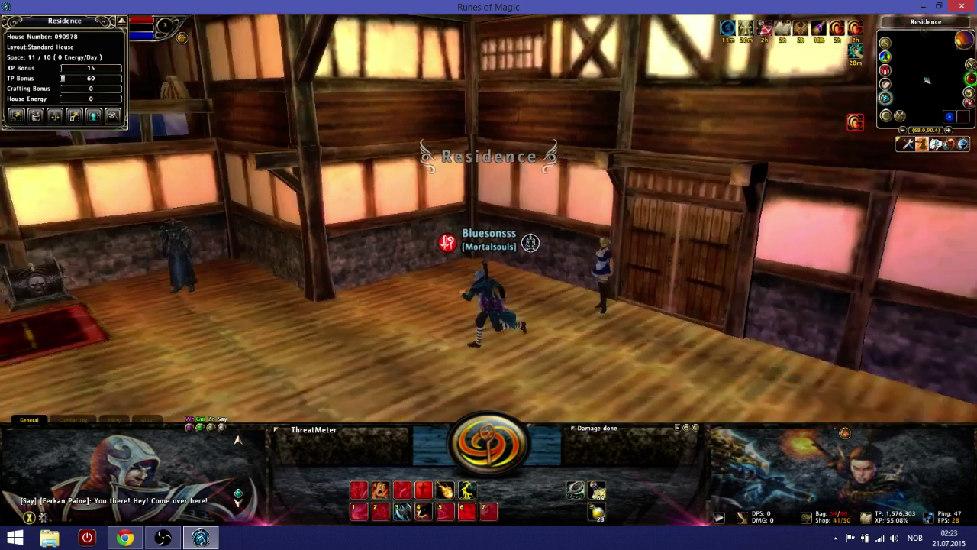
{"action": "key", "text": "s"}
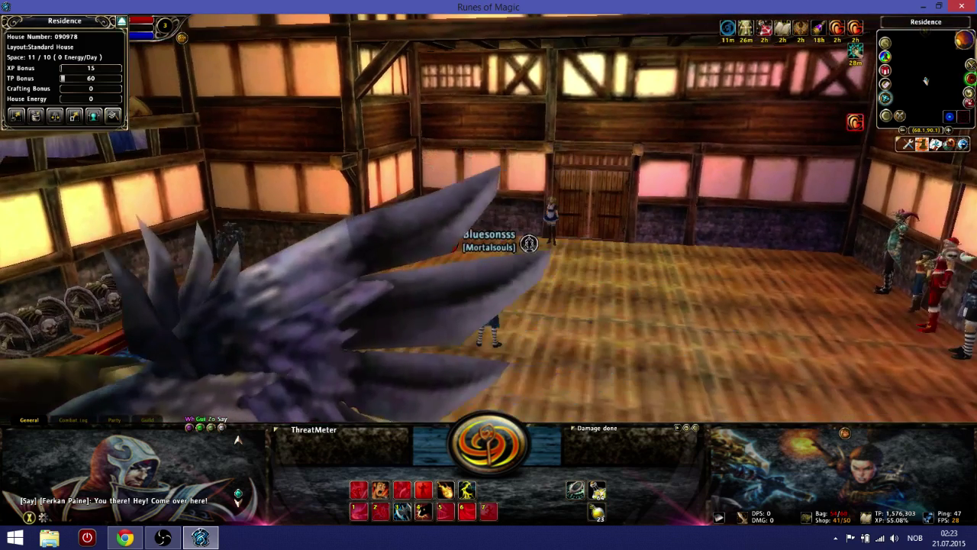
{"action": "key", "text": "Escape"}
{"action": "key", "text": "a"}
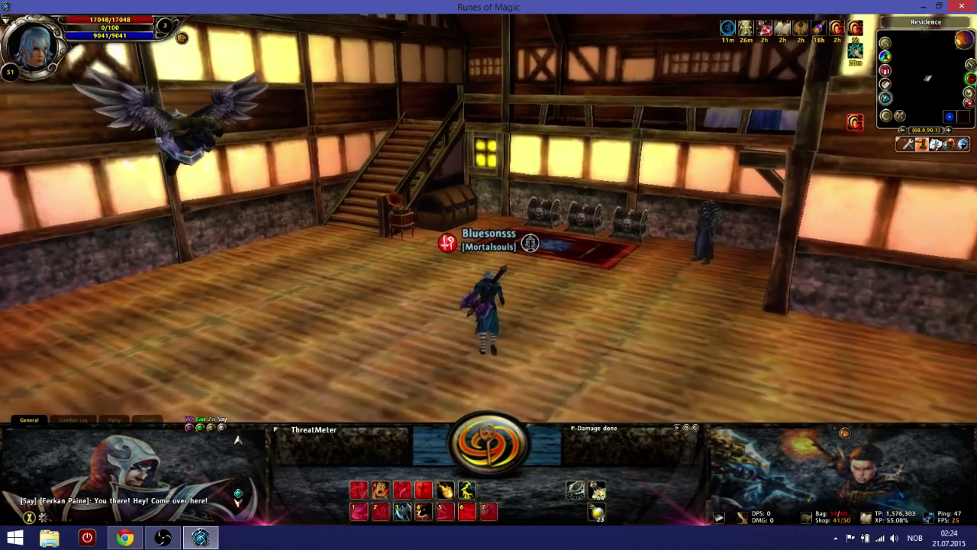
{"action": "scroll", "coordinate": [489, 237], "scroll_direction": "down", "scroll_amount": 3}
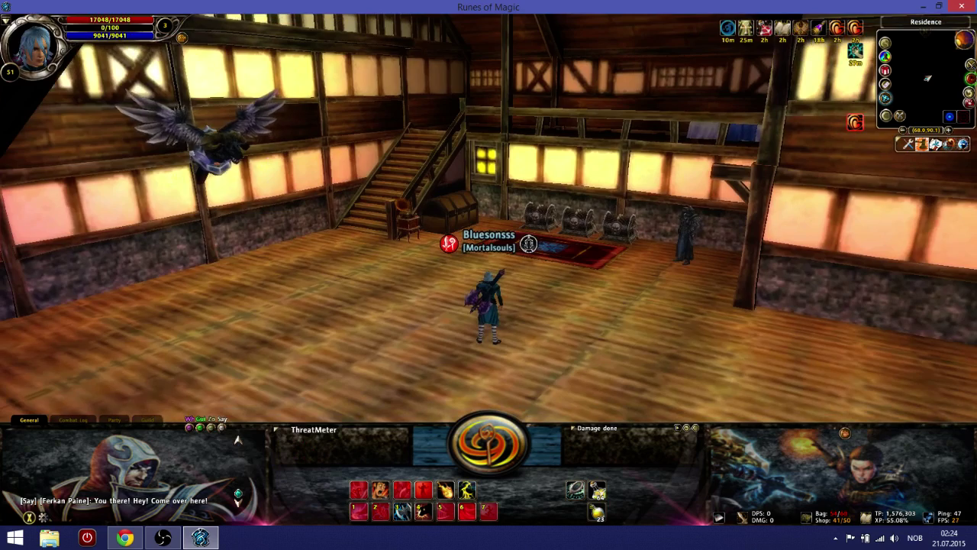
{"action": "key", "text": "a"}
{"action": "key", "text": "d"}
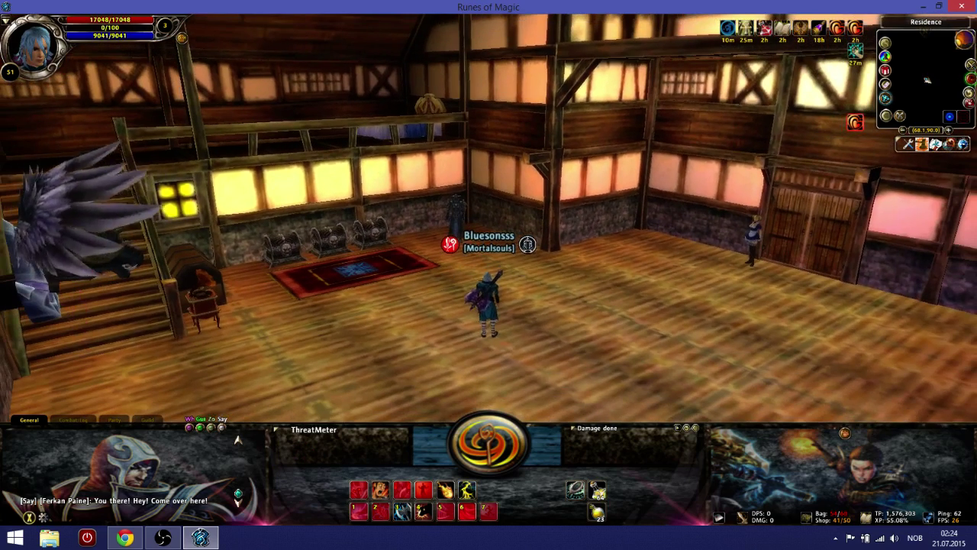
{"action": "key", "text": "d"}
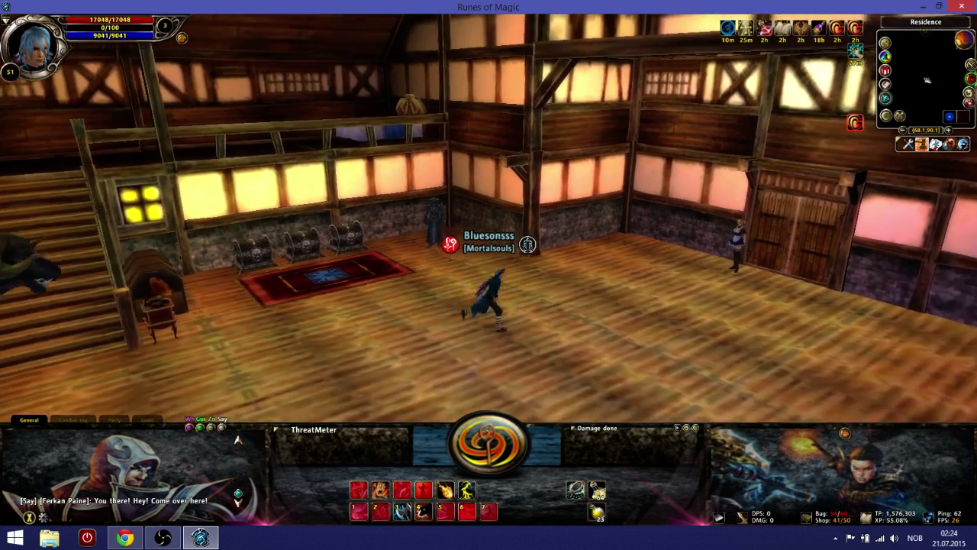
{"action": "key", "text": "d"}
{"action": "key", "text": "a"}
{"action": "key", "text": "w"}
{"action": "key", "text": "d"}
{"action": "key", "text": "d"}
{"action": "key", "text": "s"}
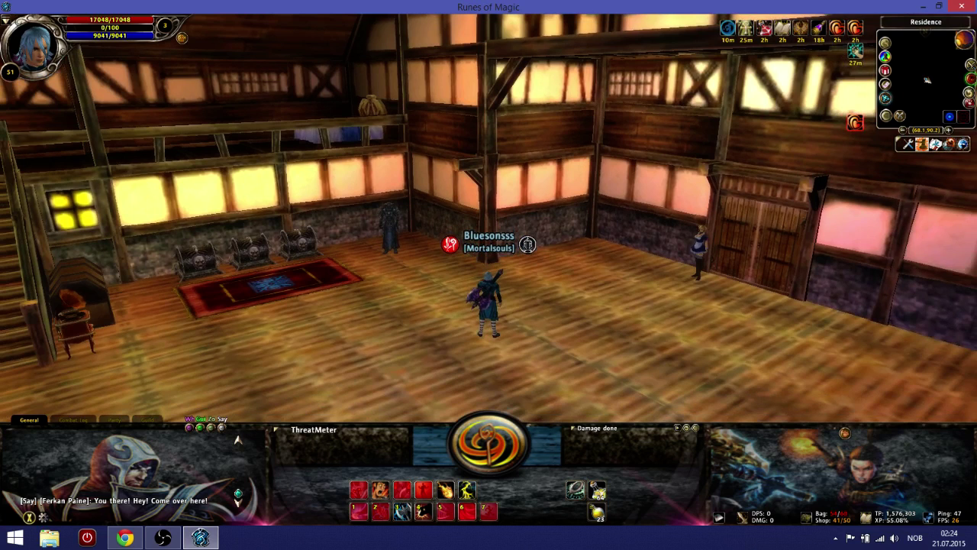
Step: Leave the residence through the Housekeeper by the door and exit the game
{"action": "key", "text": "d"}
{"action": "key", "text": "w"}
{"action": "left_click", "coordinate": [453, 268]}
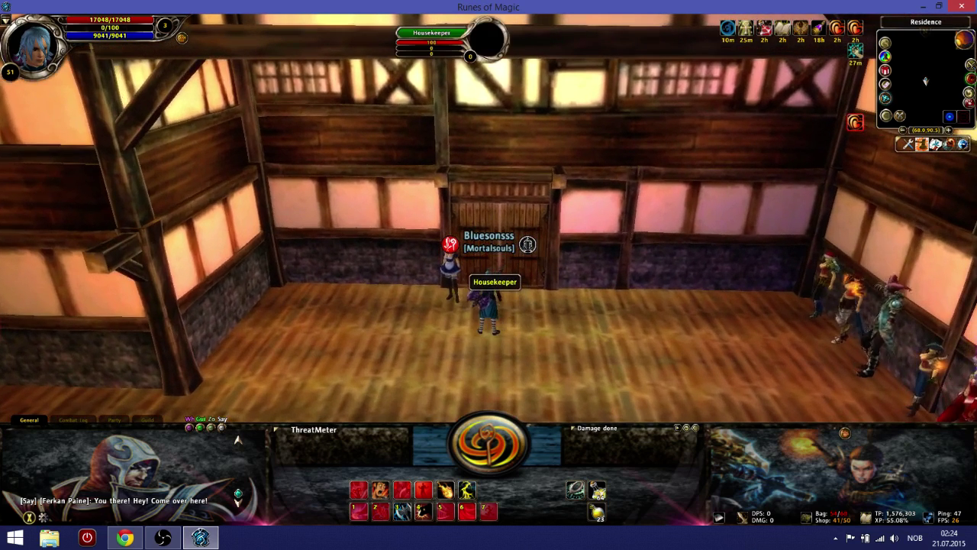
{"action": "left_click", "coordinate": [72, 149]}
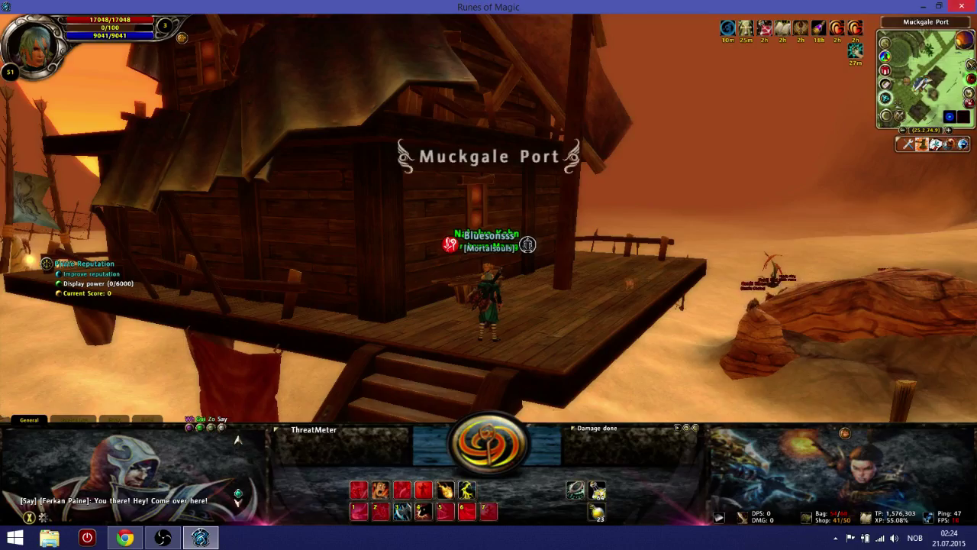
{"action": "left_click", "coordinate": [961, 7]}
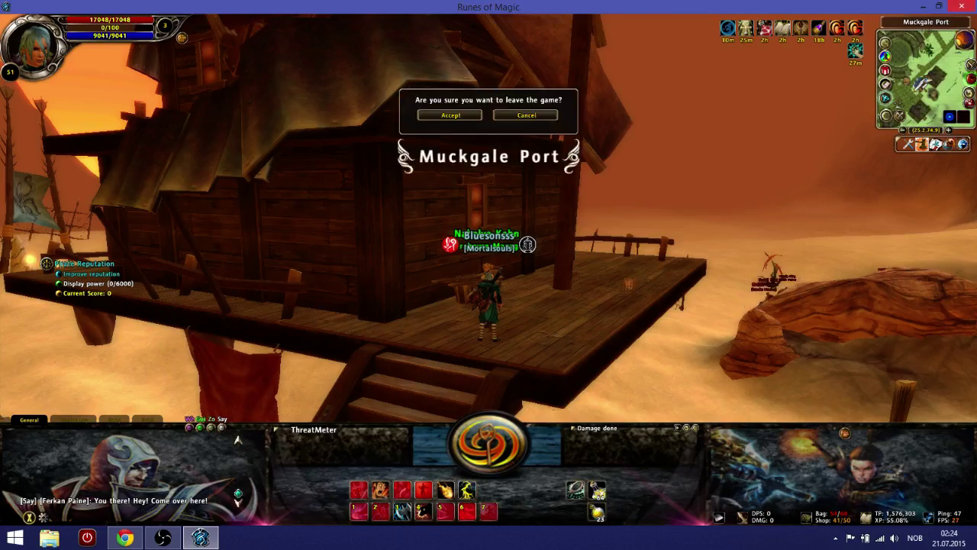
{"action": "left_click", "coordinate": [450, 116]}
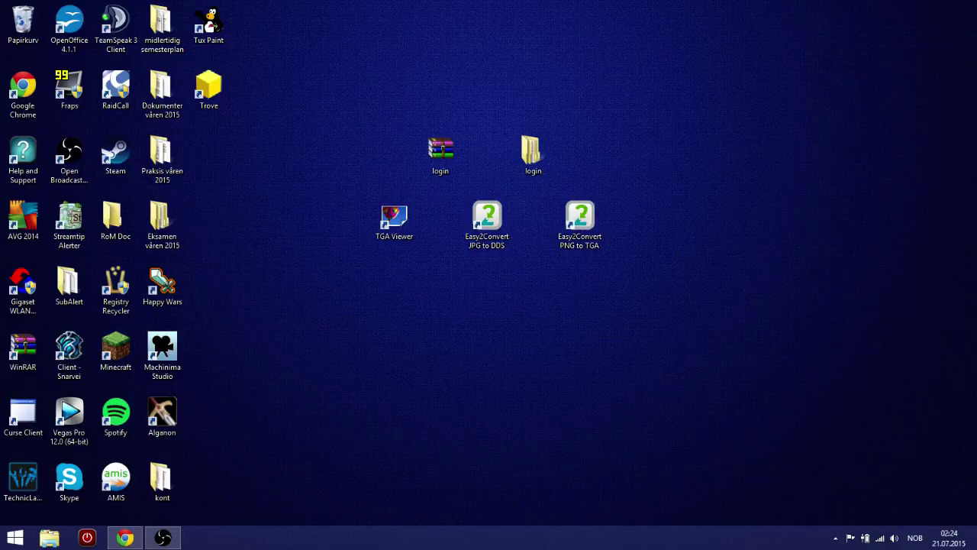
Step: Switch to Chrome and examine the filehosting.org download page for login.rar
{"action": "left_click", "coordinate": [124, 538]}
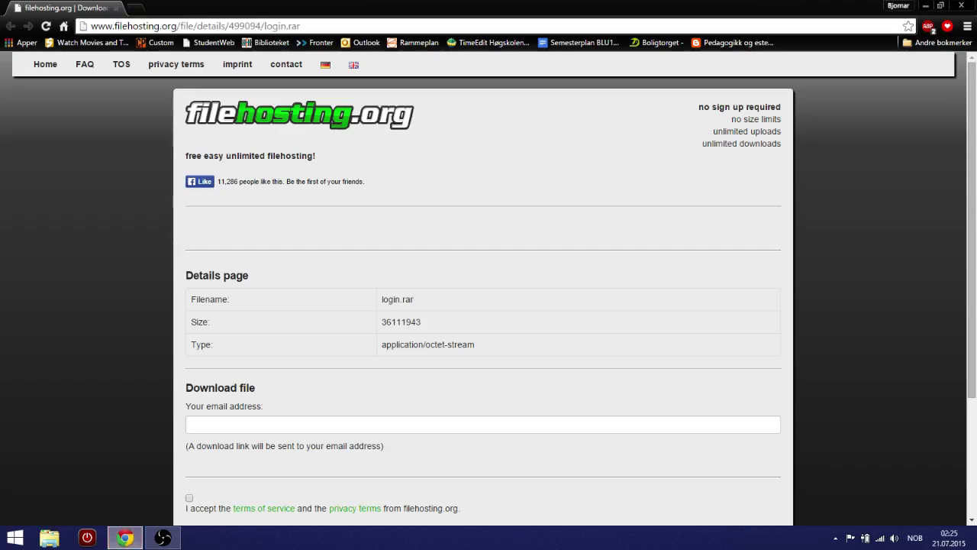
{"action": "scroll", "coordinate": [489, 305], "scroll_direction": "down", "scroll_amount": 1}
{"action": "scroll", "coordinate": [489, 305], "scroll_direction": "up", "scroll_amount": 1}
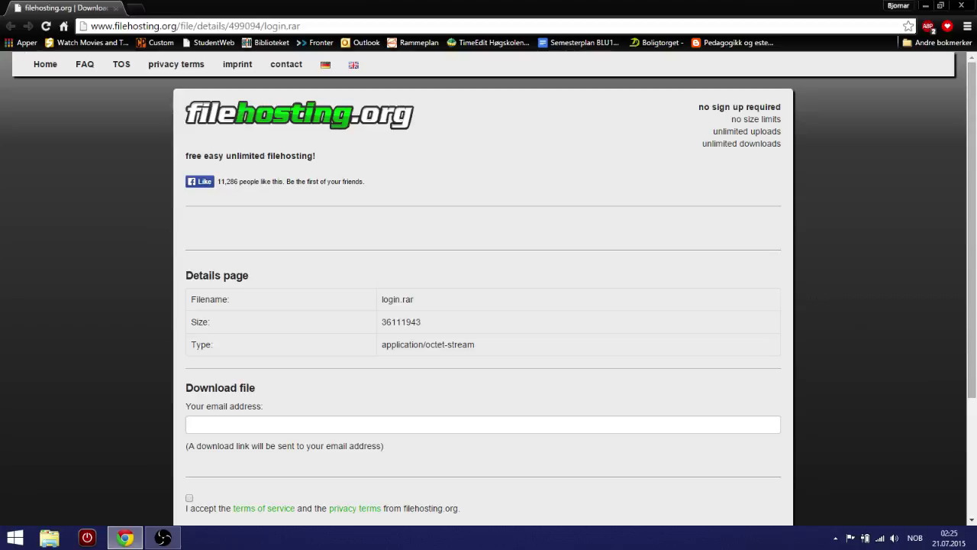
{"action": "scroll", "coordinate": [488, 305], "scroll_direction": "down", "scroll_amount": 1}
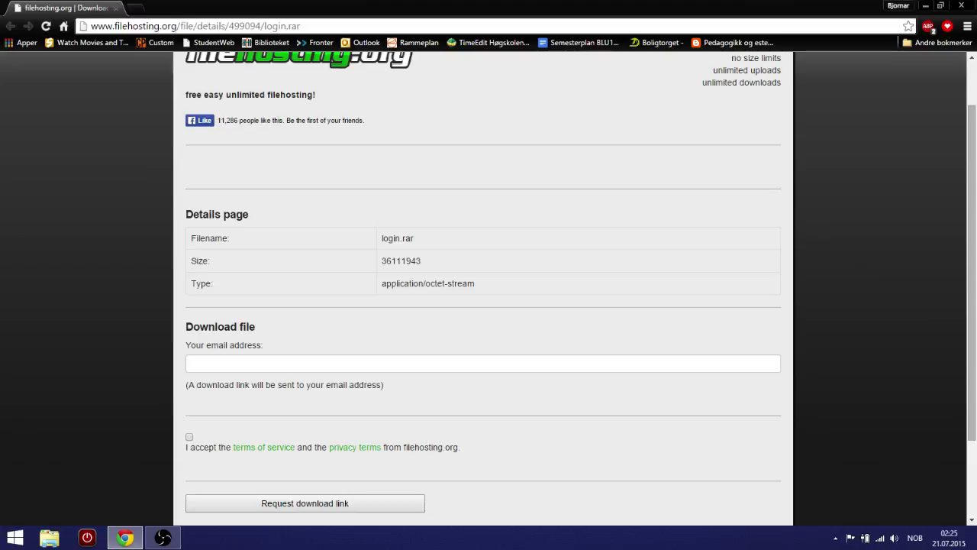
Step: Review the login.rar details and download request form on the page, and minimize the browser
{"action": "scroll", "coordinate": [489, 305], "scroll_direction": "down", "scroll_amount": 2}
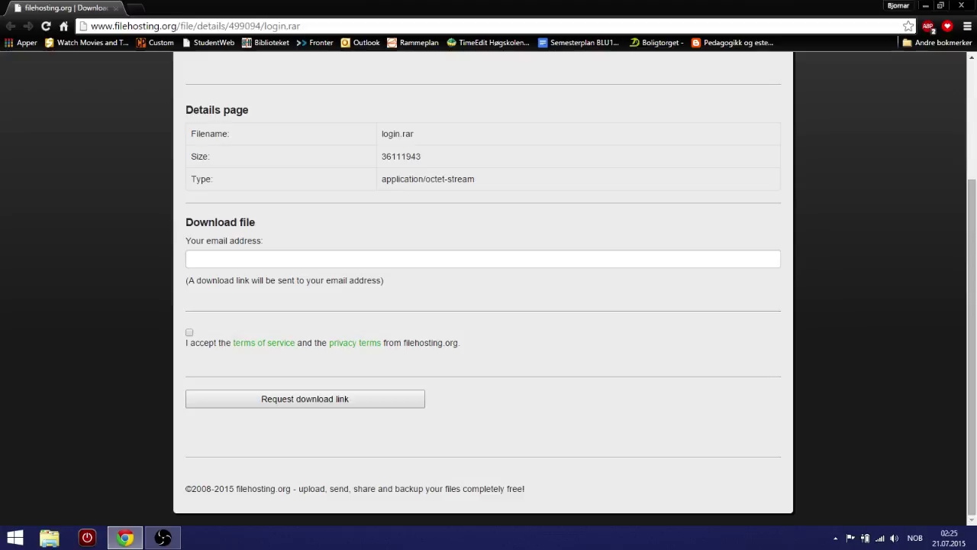
{"action": "scroll", "coordinate": [488, 305], "scroll_direction": "up", "scroll_amount": 3}
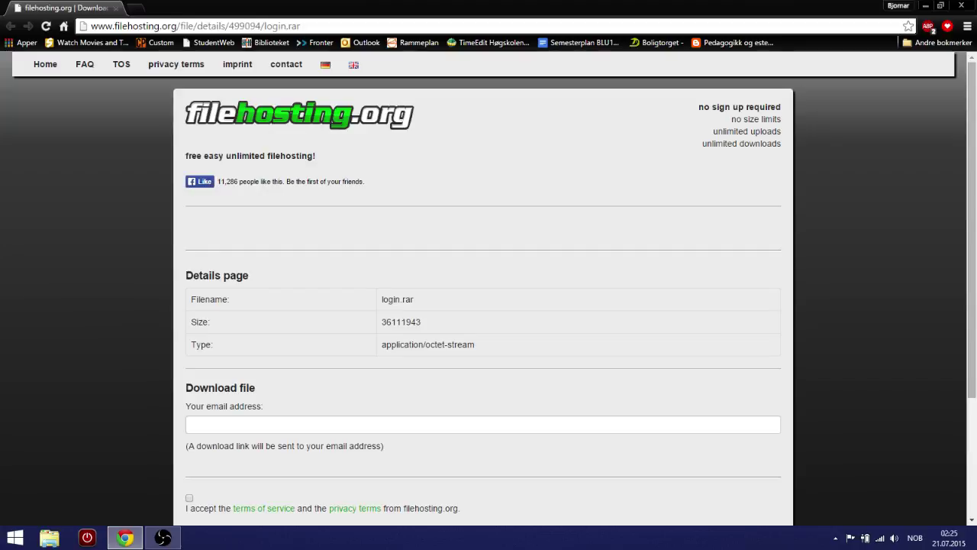
{"action": "left_click", "coordinate": [926, 5]}
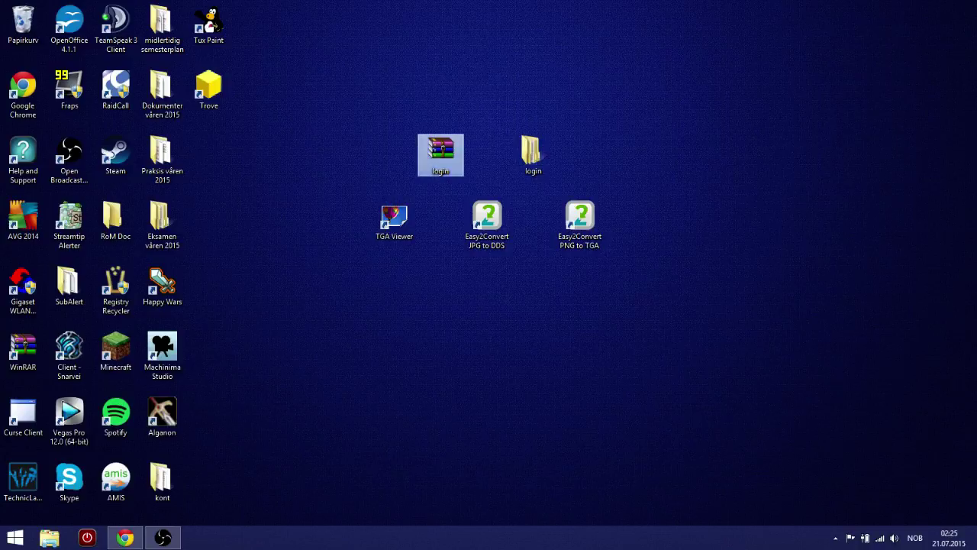
Step: Inspect the contents of the login.rar archive and of the extracted login folder on the desktop, closing each window
{"action": "double_click", "coordinate": [441, 149]}
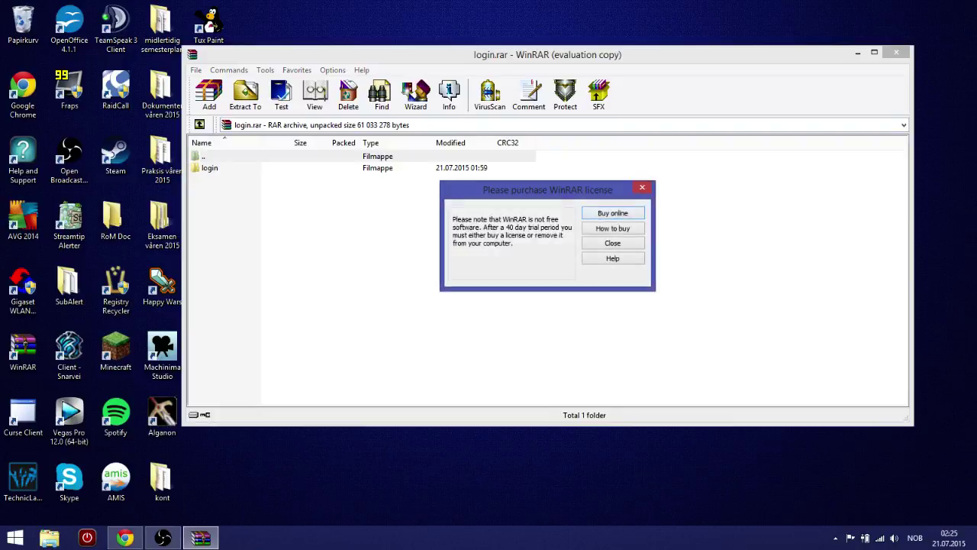
{"action": "left_click", "coordinate": [642, 187]}
{"action": "left_click", "coordinate": [210, 168]}
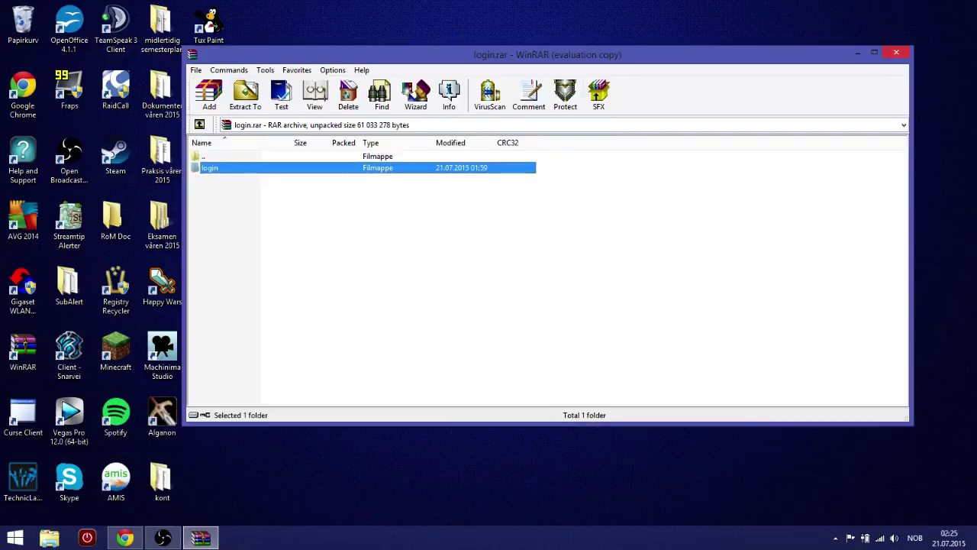
{"action": "left_click", "coordinate": [897, 52]}
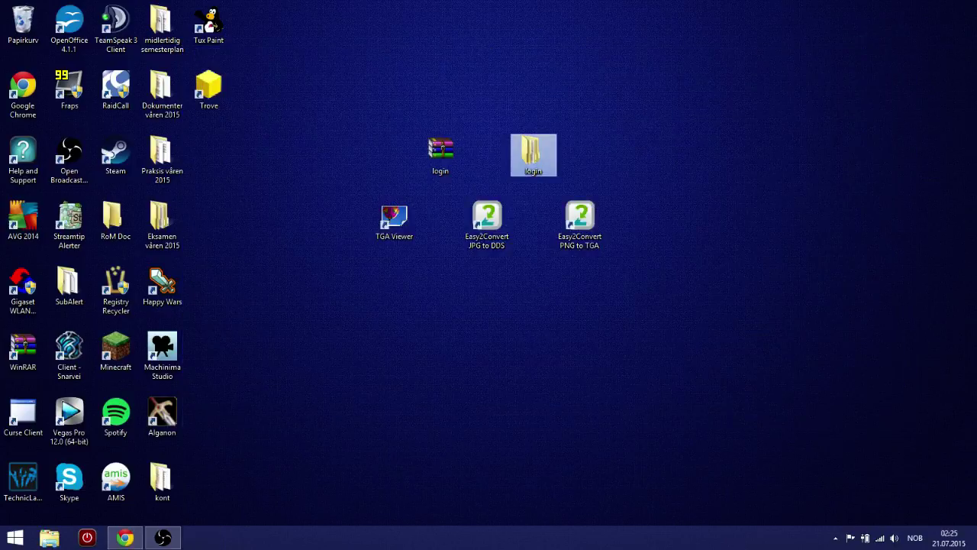
{"action": "double_click", "coordinate": [533, 155]}
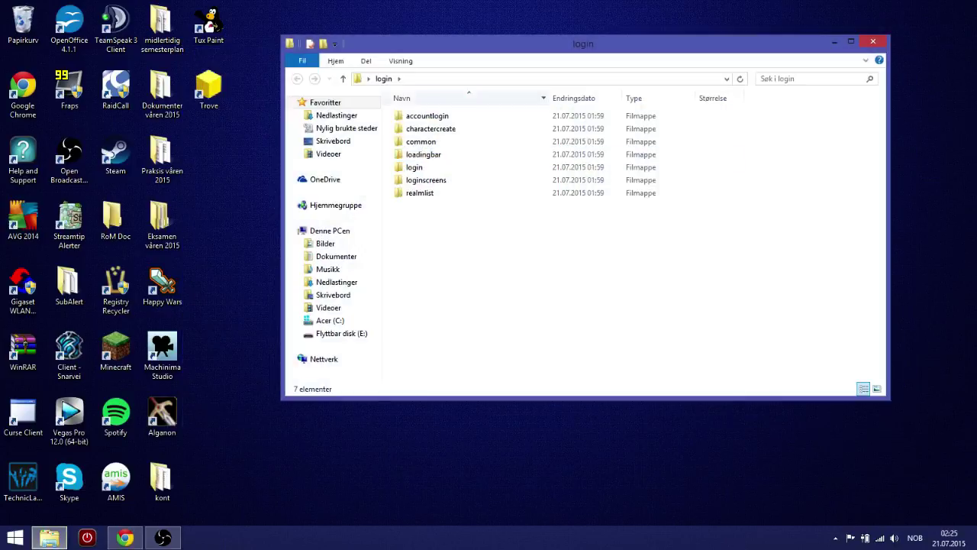
{"action": "left_click", "coordinate": [873, 41]}
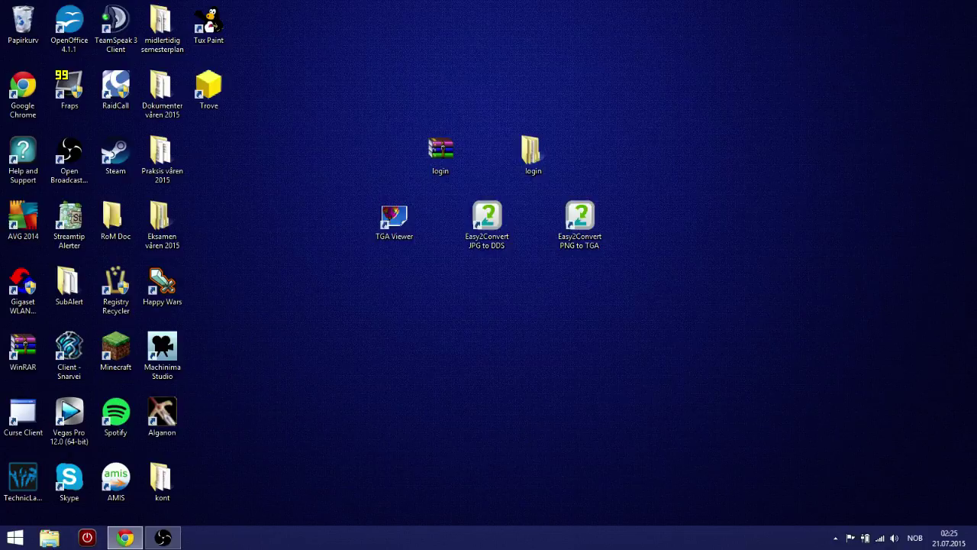
Step: Open the interface folder of Runes of Magic under Program Files (x86) on the Acer (C:) drive
{"action": "left_click", "coordinate": [49, 537]}
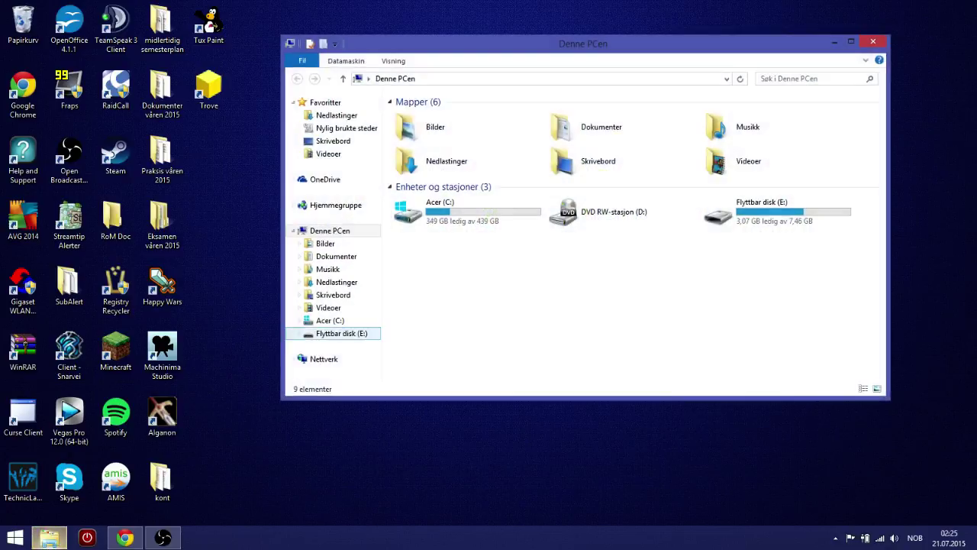
{"action": "double_click", "coordinate": [439, 212]}
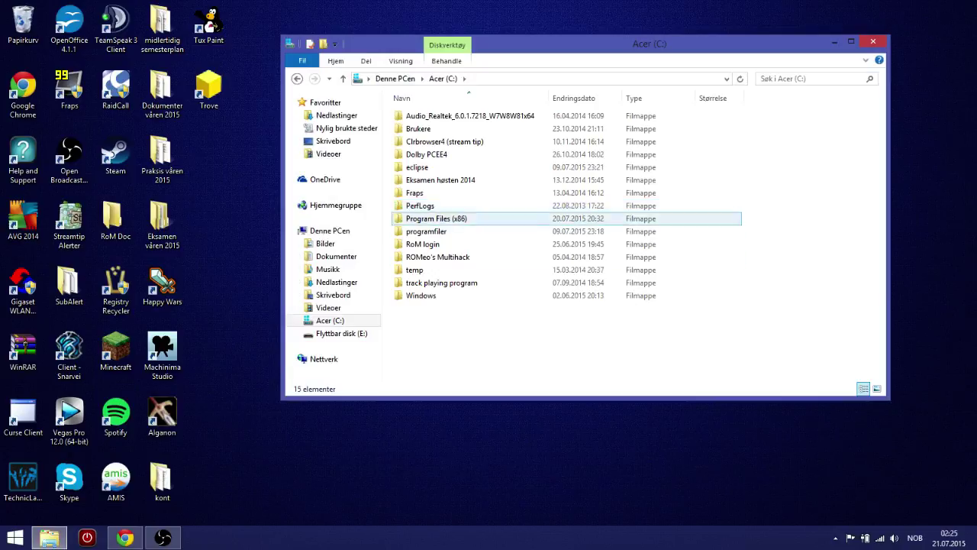
{"action": "double_click", "coordinate": [435, 219]}
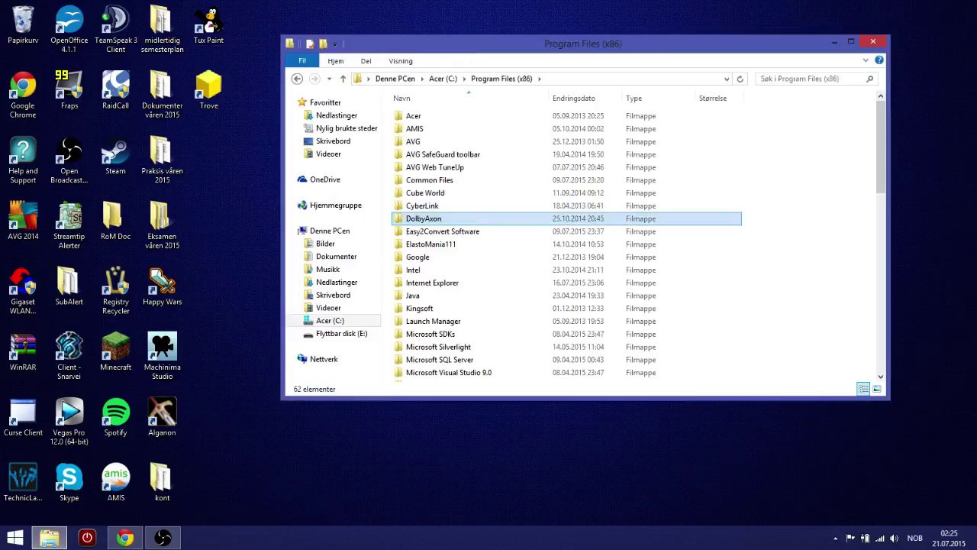
{"action": "scroll", "coordinate": [435, 218], "scroll_direction": "down", "scroll_amount": 12}
{"action": "double_click", "coordinate": [431, 205]}
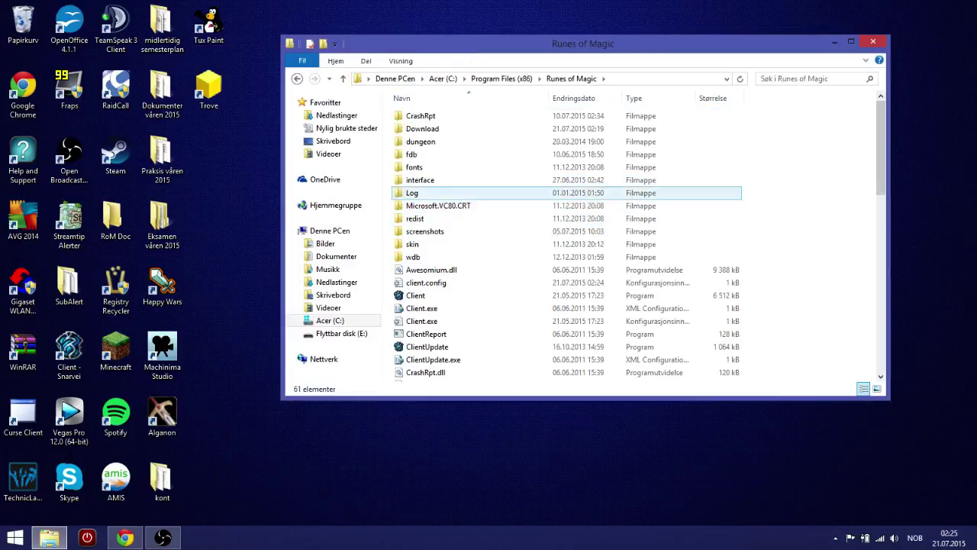
{"action": "double_click", "coordinate": [427, 180]}
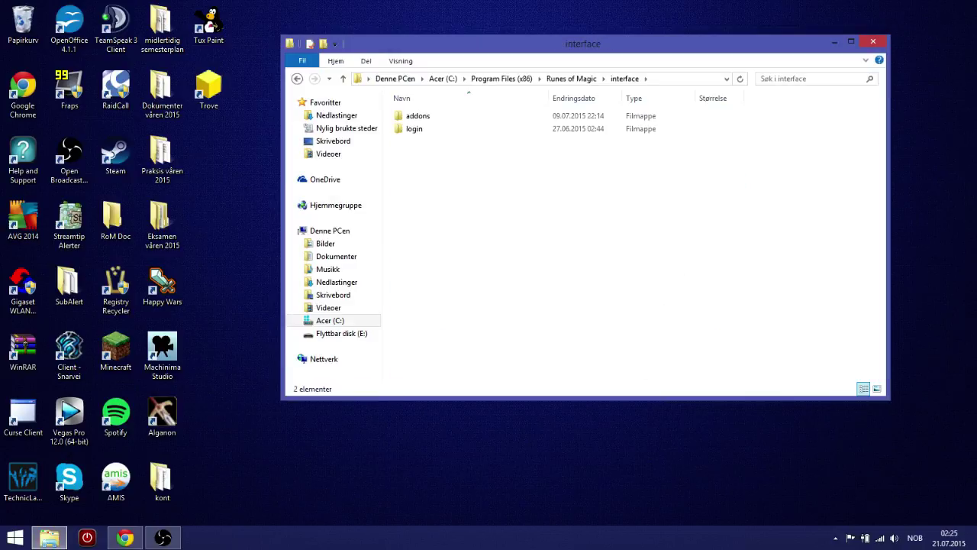
Step: Point out the addons and login folders inside the interface folder
{"action": "left_click", "coordinate": [428, 116]}
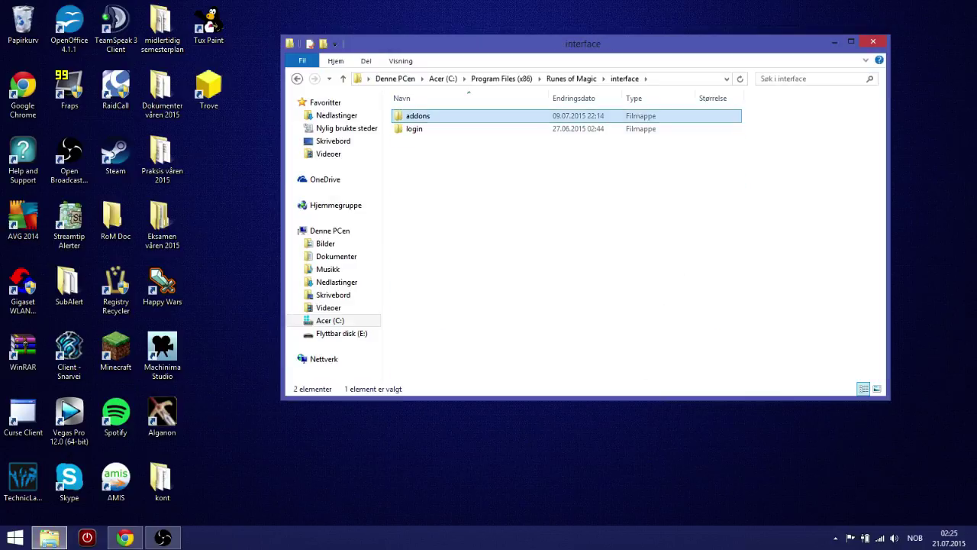
{"action": "left_click", "coordinate": [428, 116]}
{"action": "left_click", "coordinate": [428, 145]}
{"action": "left_click", "coordinate": [427, 116]}
{"action": "left_click", "coordinate": [427, 146]}
{"action": "left_click", "coordinate": [427, 129]}
{"action": "left_click", "coordinate": [427, 147]}
{"action": "left_click", "coordinate": [427, 129]}
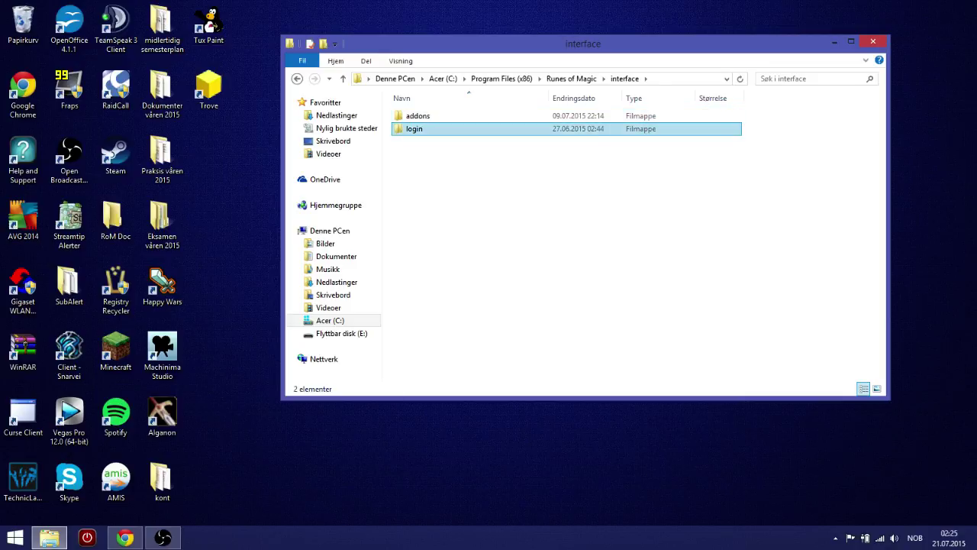
Step: Open the accountlogin folder inside login and examine the logotexture and accountedit-border files
{"action": "double_click", "coordinate": [414, 128]}
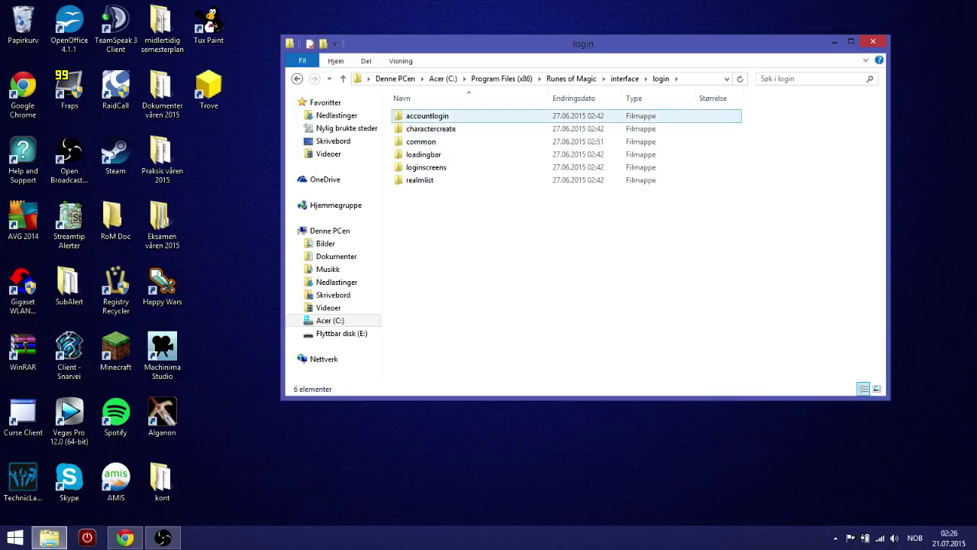
{"action": "double_click", "coordinate": [427, 116]}
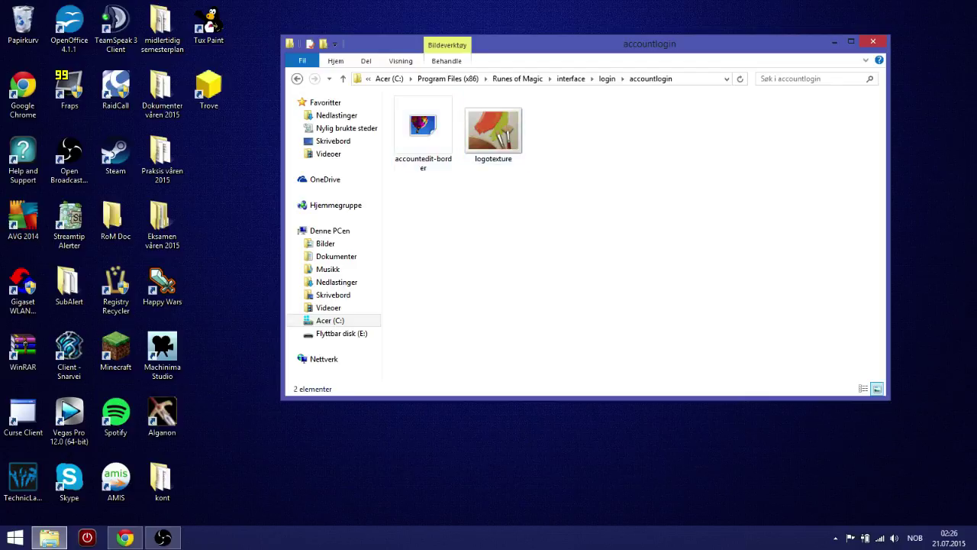
{"action": "left_click", "coordinate": [493, 131]}
{"action": "left_click", "coordinate": [424, 132]}
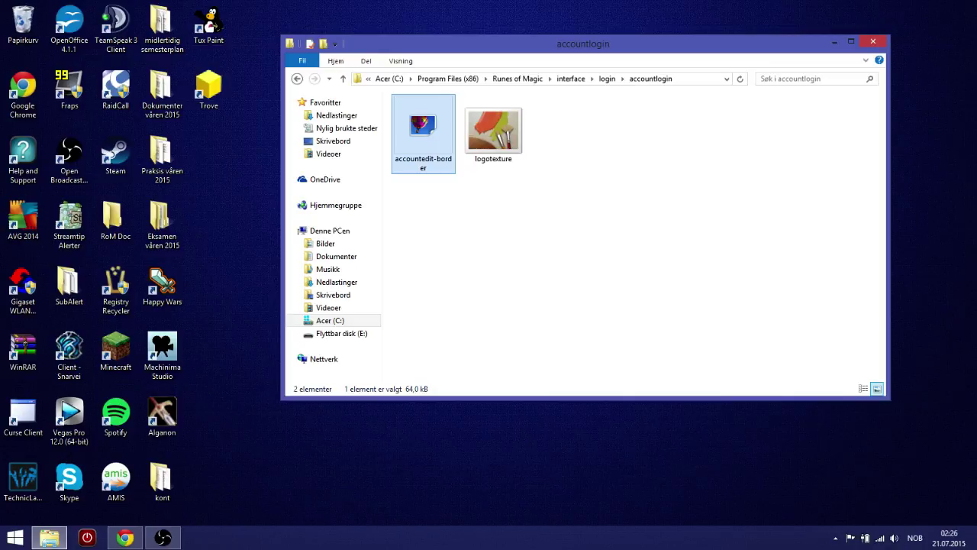
Step: Minimize the folder window to point out the TGA Viewer shortcut on the desktop, and restore the accountlogin folder
{"action": "left_click", "coordinate": [833, 41]}
{"action": "left_click", "coordinate": [394, 220]}
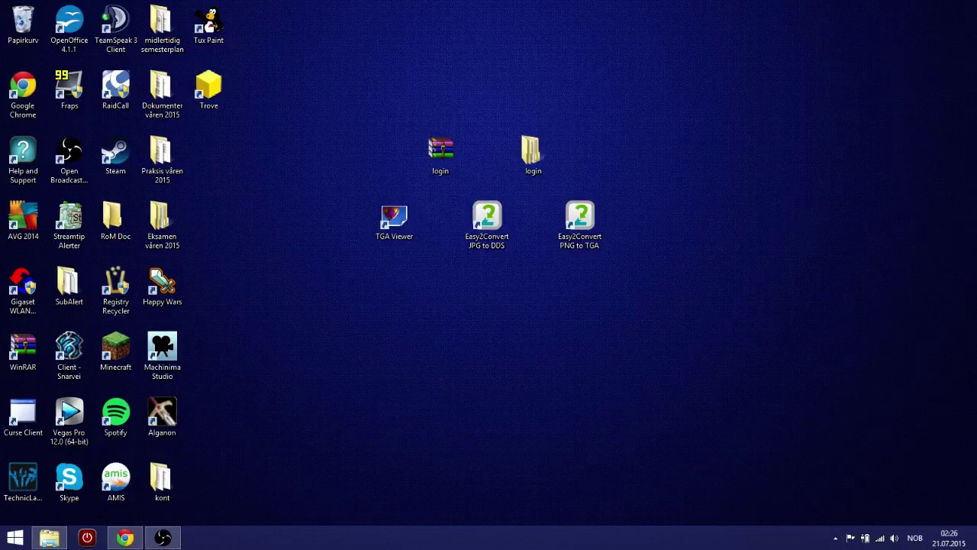
{"action": "left_click", "coordinate": [401, 213]}
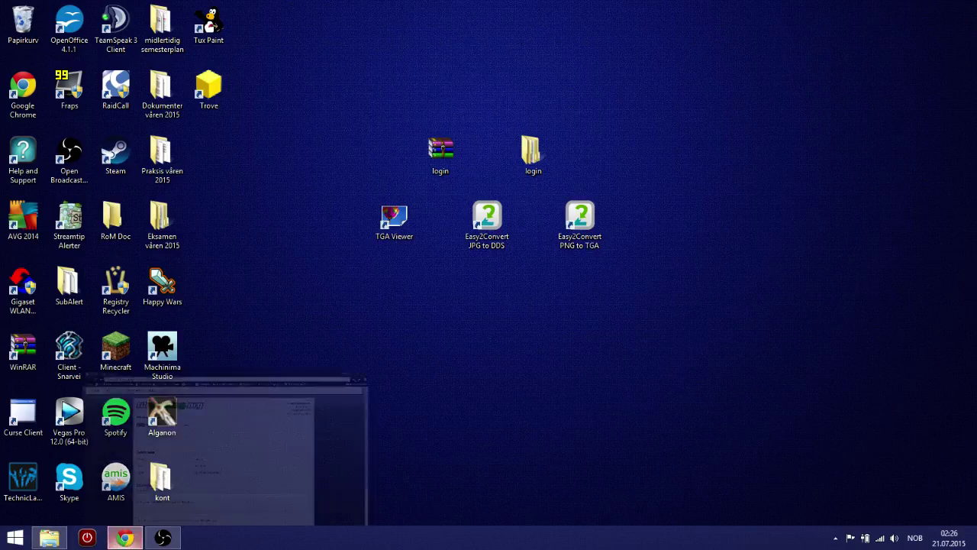
{"action": "left_click", "coordinate": [125, 538]}
{"action": "left_click", "coordinate": [125, 538]}
{"action": "left_click", "coordinate": [49, 537]}
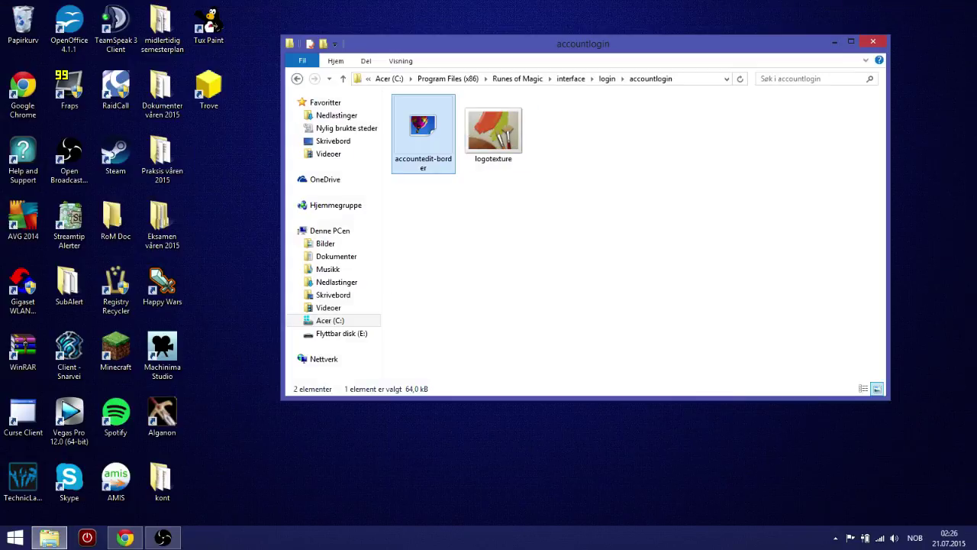
Step: Open the charactercreate folder and view the charactercreate-bottom texture in TGA Viewer, closing the viewer when done
{"action": "left_click", "coordinate": [504, 221]}
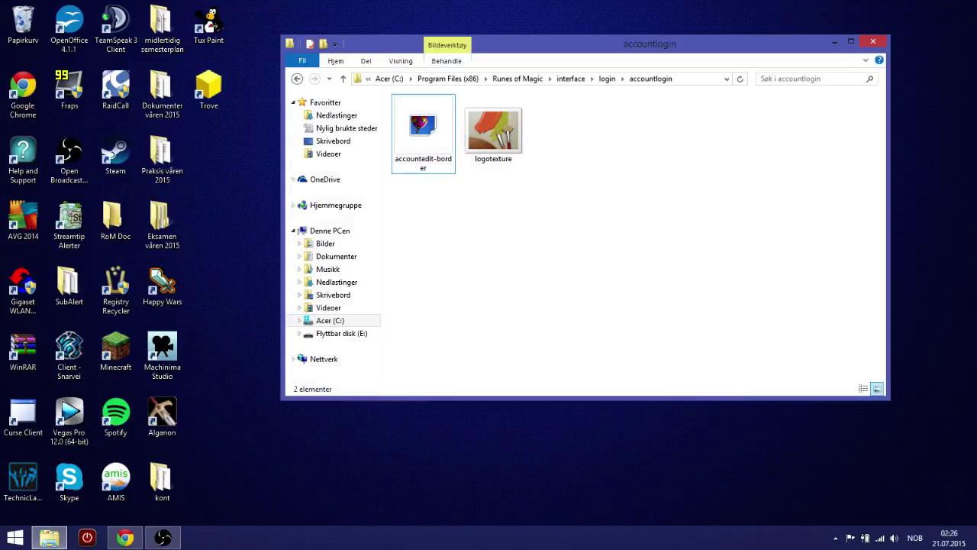
{"action": "left_click", "coordinate": [343, 79]}
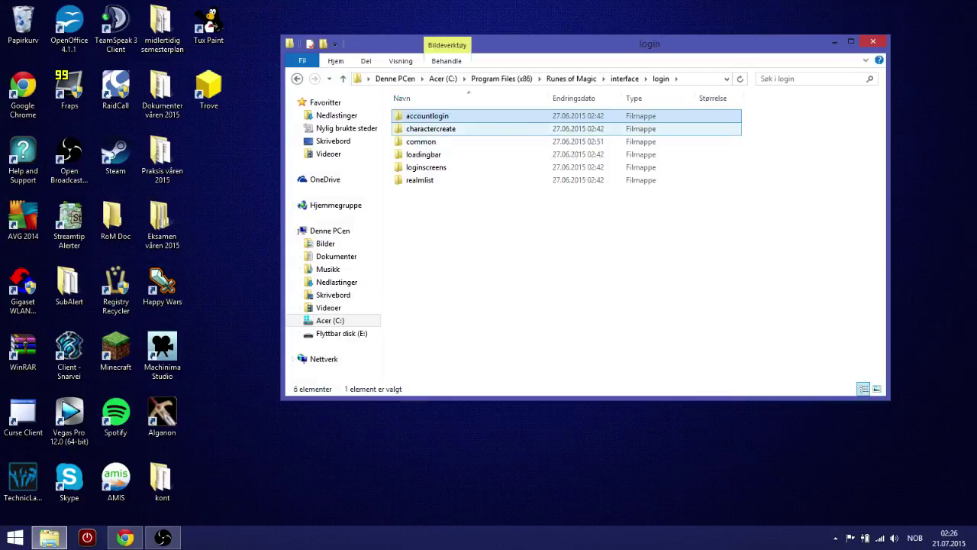
{"action": "double_click", "coordinate": [431, 128]}
{"action": "scroll", "coordinate": [565, 157], "scroll_direction": "down", "scroll_amount": 1}
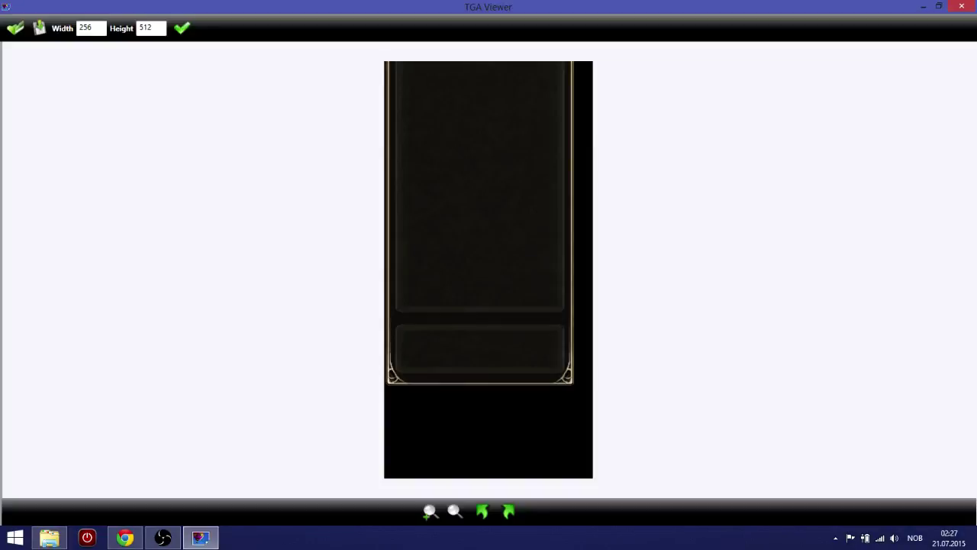
{"action": "left_click", "coordinate": [962, 6]}
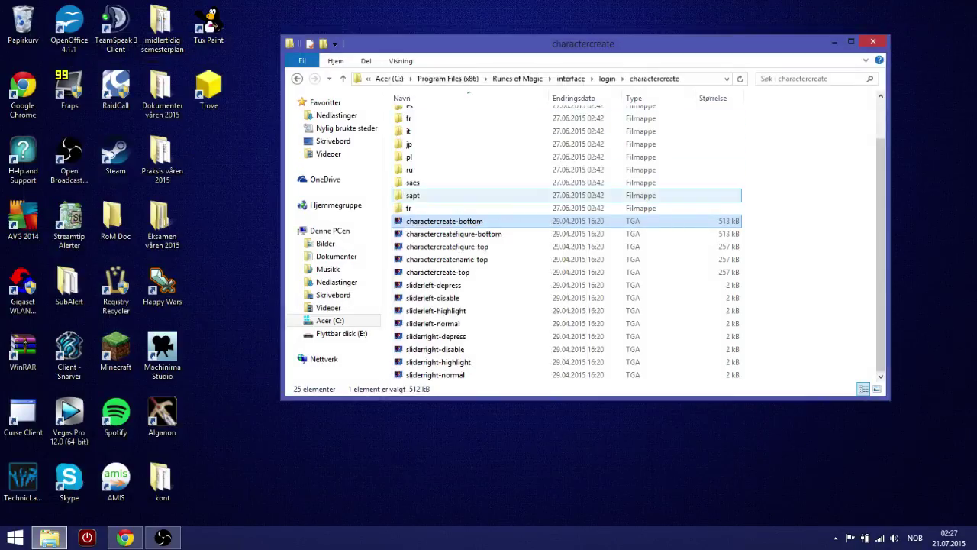
Step: Look through the TGA textures in the common folder and view the loading bar textures in the loadingbar folder
{"action": "left_click", "coordinate": [343, 79]}
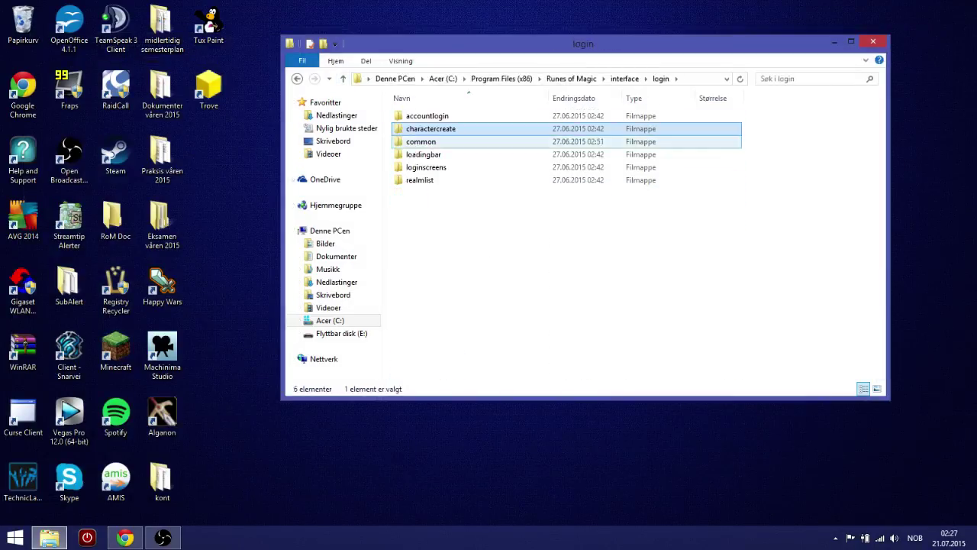
{"action": "double_click", "coordinate": [421, 141]}
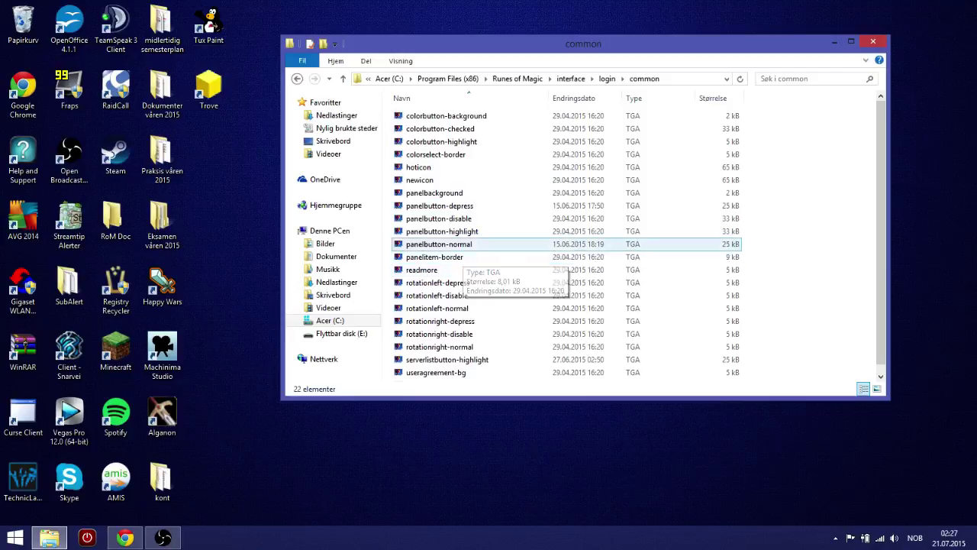
{"action": "left_click", "coordinate": [343, 78]}
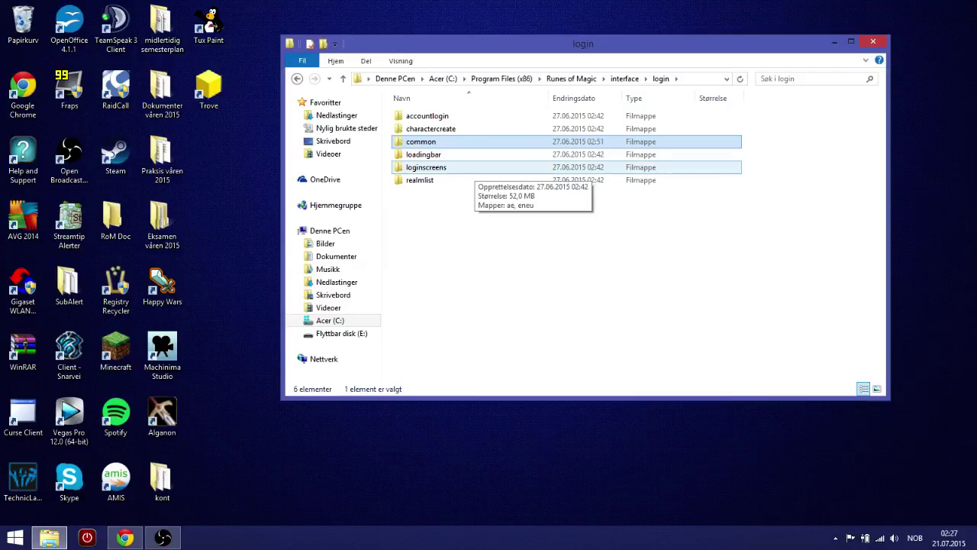
{"action": "double_click", "coordinate": [458, 154]}
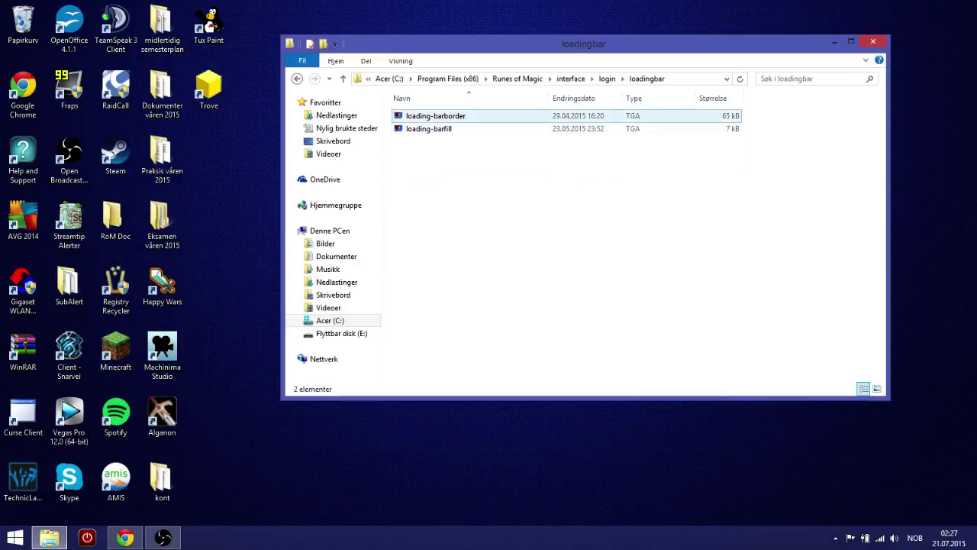
{"action": "double_click", "coordinate": [435, 116]}
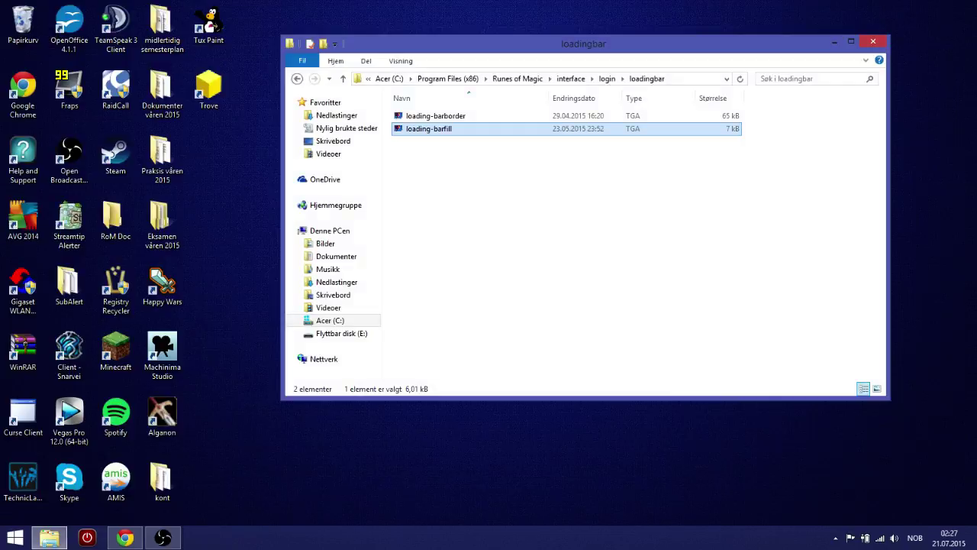
Step: Return to the login folder and open the eneu folder inside loginscreens
{"action": "left_click", "coordinate": [343, 79]}
{"action": "double_click", "coordinate": [443, 167]}
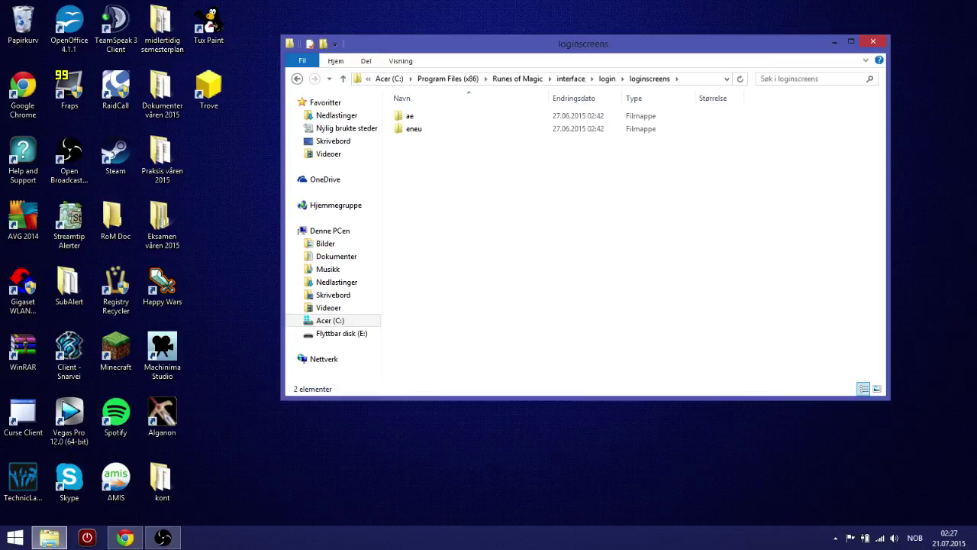
{"action": "left_click", "coordinate": [414, 129]}
{"action": "double_click", "coordinate": [413, 128]}
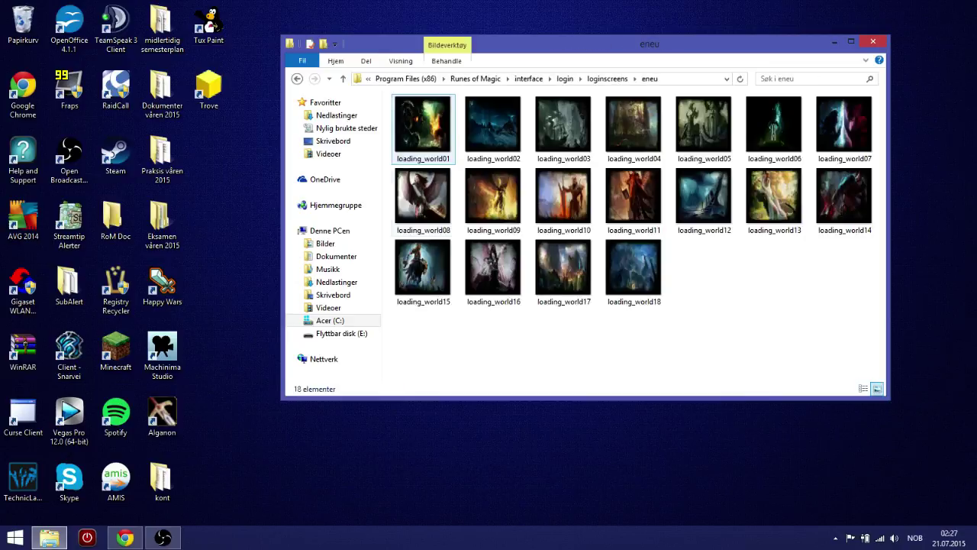
Step: View the loading screen images from loading_world01 through loading_world05 in the photo viewer
{"action": "left_click", "coordinate": [423, 129]}
{"action": "double_click", "coordinate": [423, 128]}
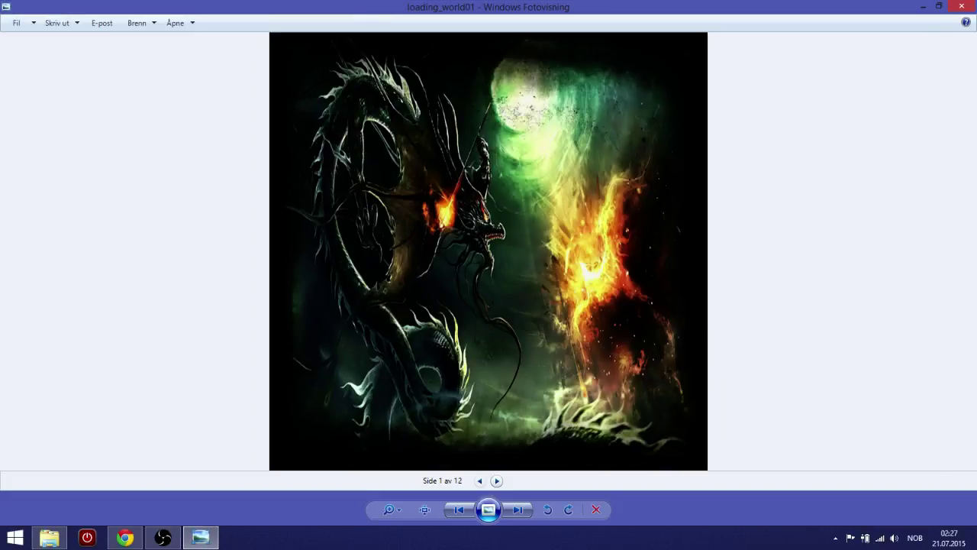
{"action": "key", "text": "Right"}
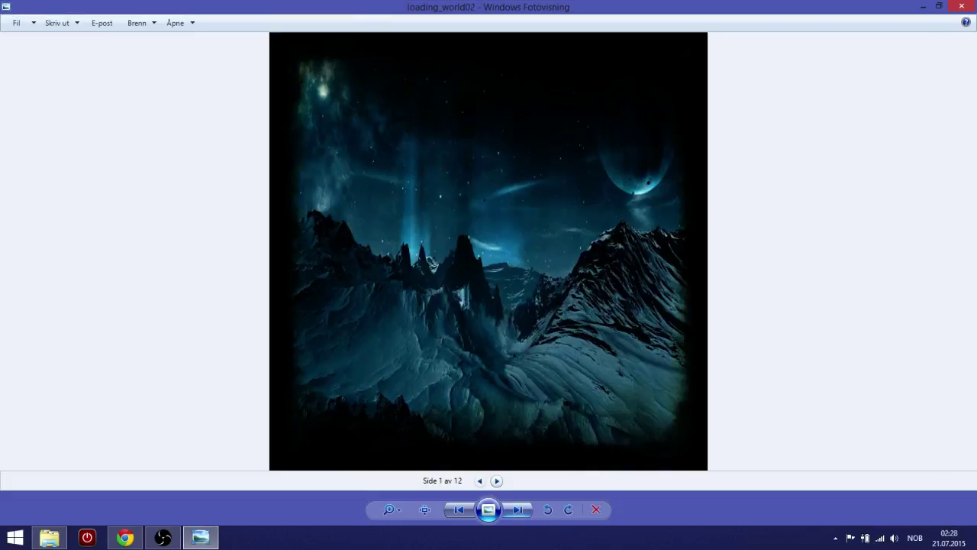
{"action": "key", "text": "Right"}
{"action": "key", "text": "Right"}
{"action": "key", "text": "Right"}
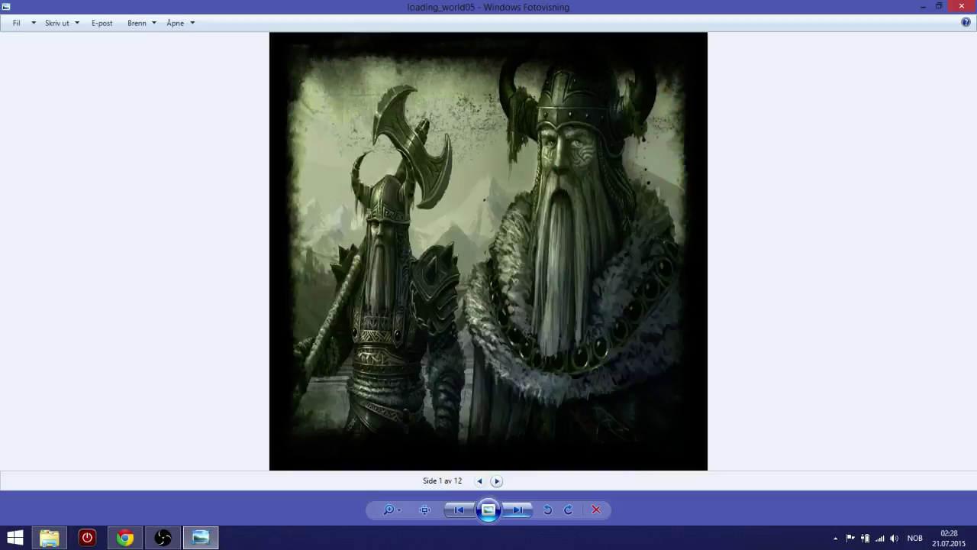
Step: View the remaining loading screen images from loading_world06 through loading_world18, closing the photo viewer when done
{"action": "key", "text": "Right"}
{"action": "key", "text": "Right"}
{"action": "key", "text": "Right"}
{"action": "key", "text": "Right"}
{"action": "key", "text": "Right"}
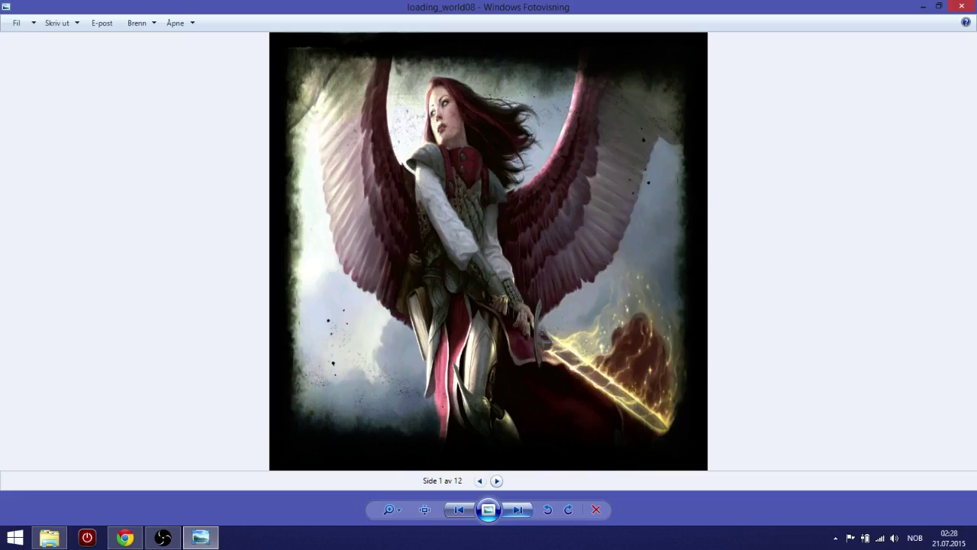
{"action": "key", "text": "Right"}
{"action": "key", "text": "Right"}
{"action": "key", "text": "Right"}
{"action": "key", "text": "Right"}
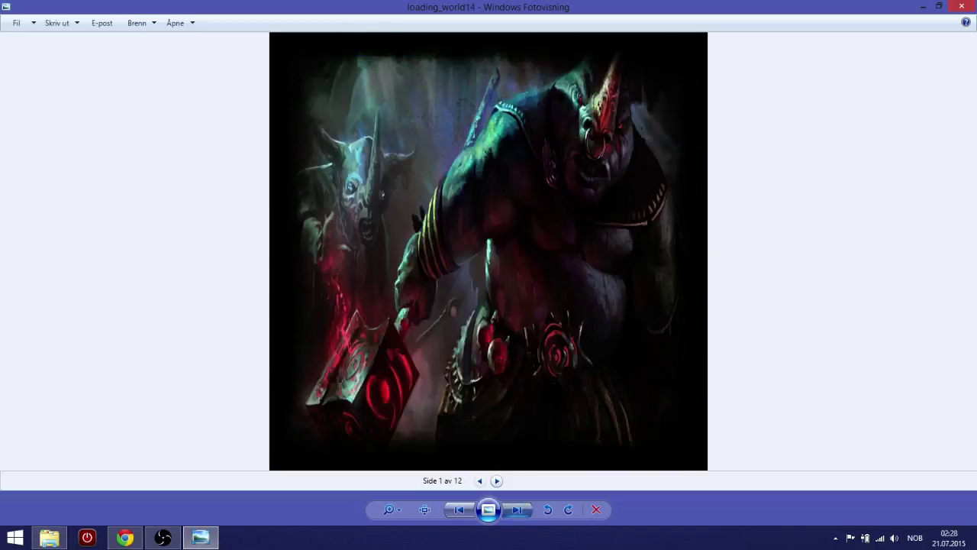
{"action": "key", "text": "Right"}
{"action": "key", "text": "Right"}
{"action": "key", "text": "Right"}
{"action": "key", "text": "Right"}
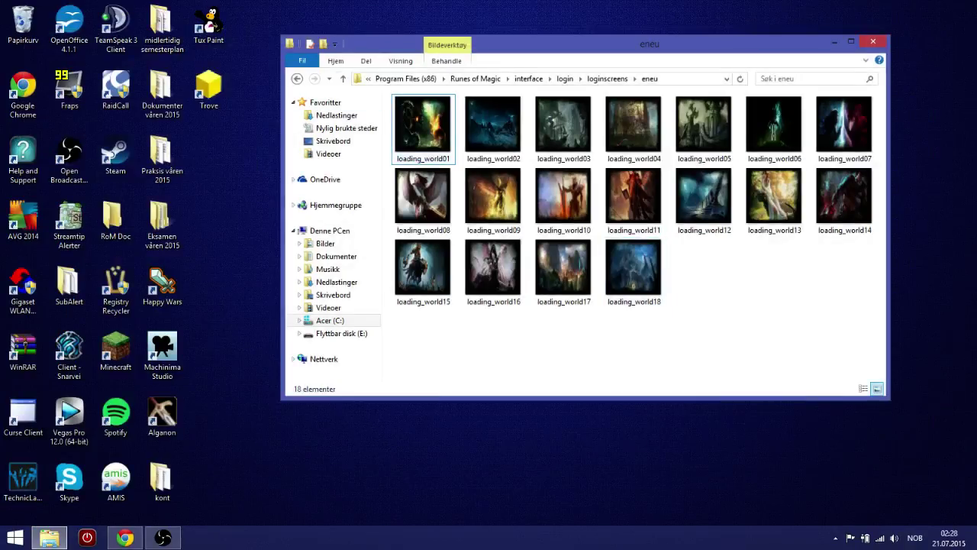
Step: Go back up to the loginscreens folder and minimize its window to reveal the desktop
{"action": "left_click", "coordinate": [343, 78]}
{"action": "left_click", "coordinate": [488, 214]}
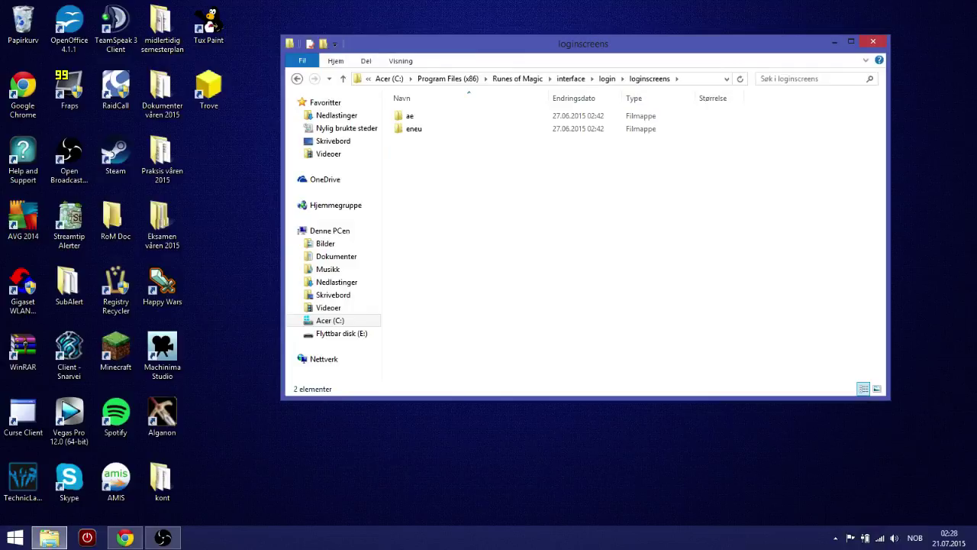
{"action": "left_click", "coordinate": [834, 41]}
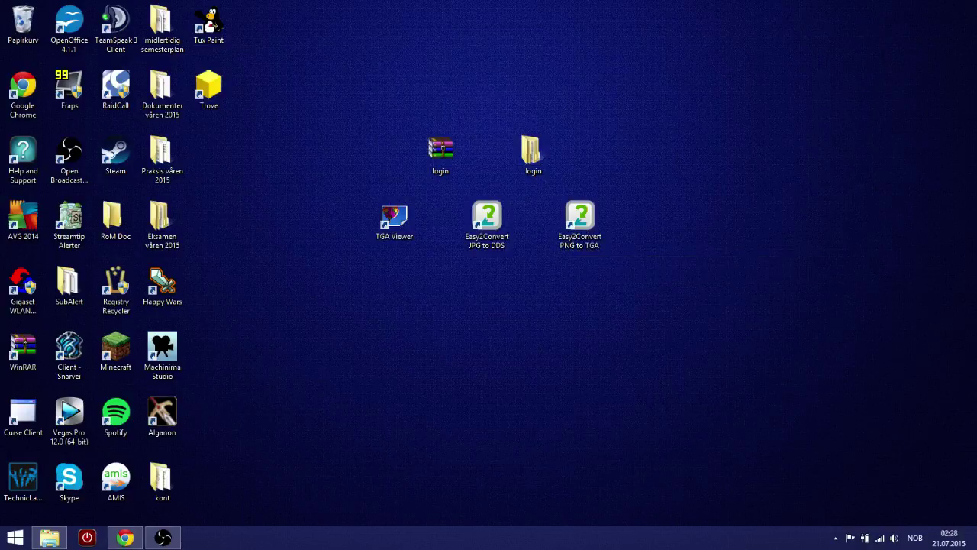
Step: Point out the desktop converter shortcuts, then open Easy2Convert JPG to DDS for a look and close it
{"action": "left_click_drag", "start_coordinate": [651, 212], "coordinate": [684, 217]}
{"action": "left_click", "coordinate": [334, 227]}
{"action": "left_click", "coordinate": [684, 217]}
{"action": "left_click", "coordinate": [579, 223]}
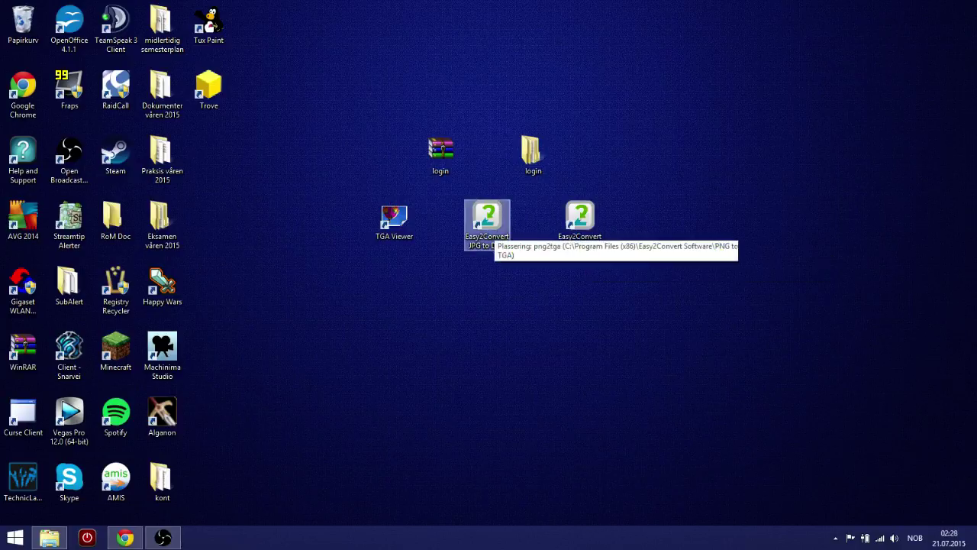
{"action": "left_click", "coordinate": [494, 228]}
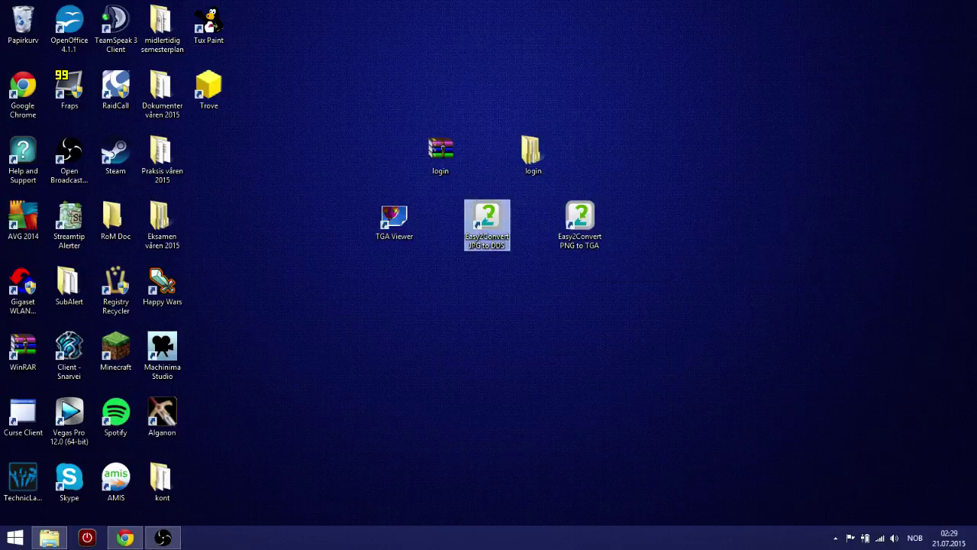
{"action": "key", "text": "Return"}
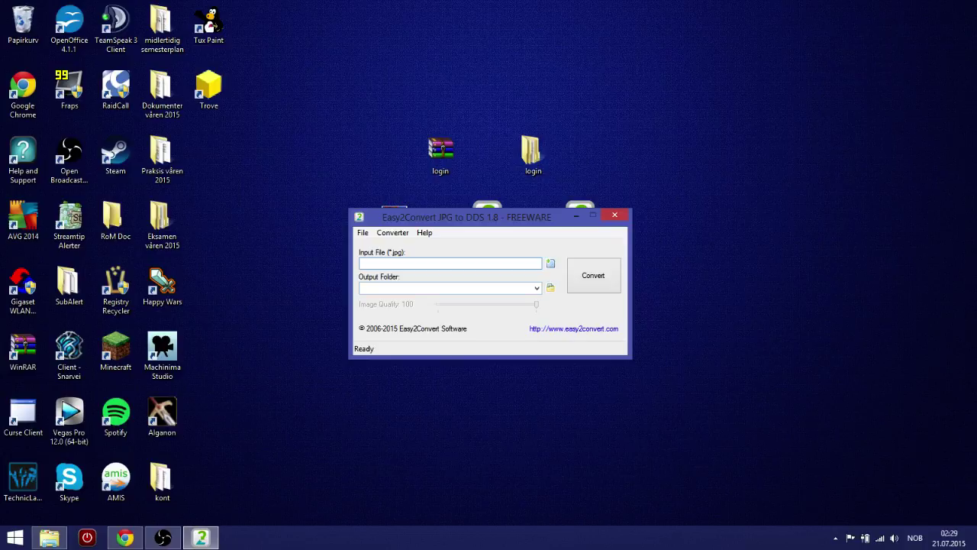
{"action": "key", "text": "alt+F4"}
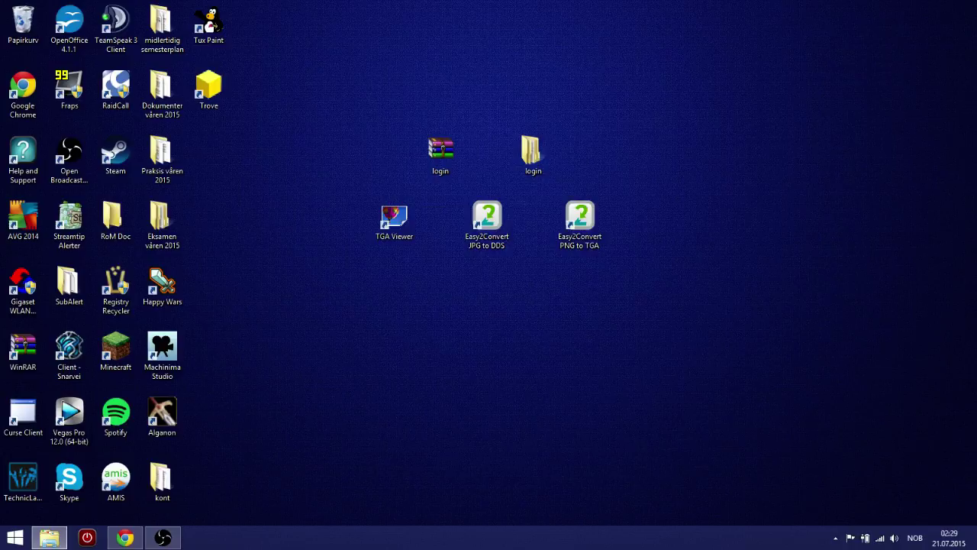
Step: Restore the Explorer window, go to the login folder's loadingbar subfolder, and view the loading-barfill texture in TGA Viewer
{"action": "left_click", "coordinate": [48, 538]}
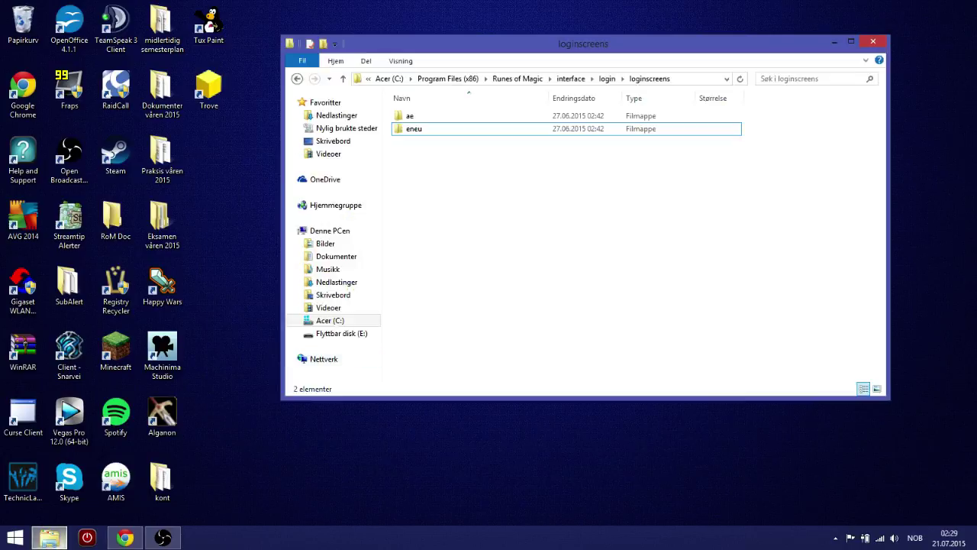
{"action": "left_click", "coordinate": [343, 78]}
{"action": "double_click", "coordinate": [425, 154]}
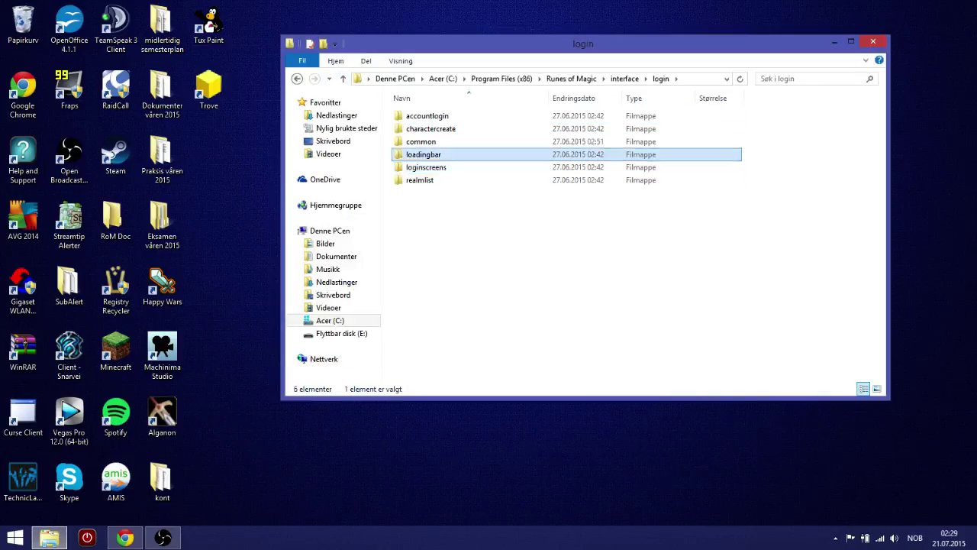
{"action": "left_click", "coordinate": [430, 128]}
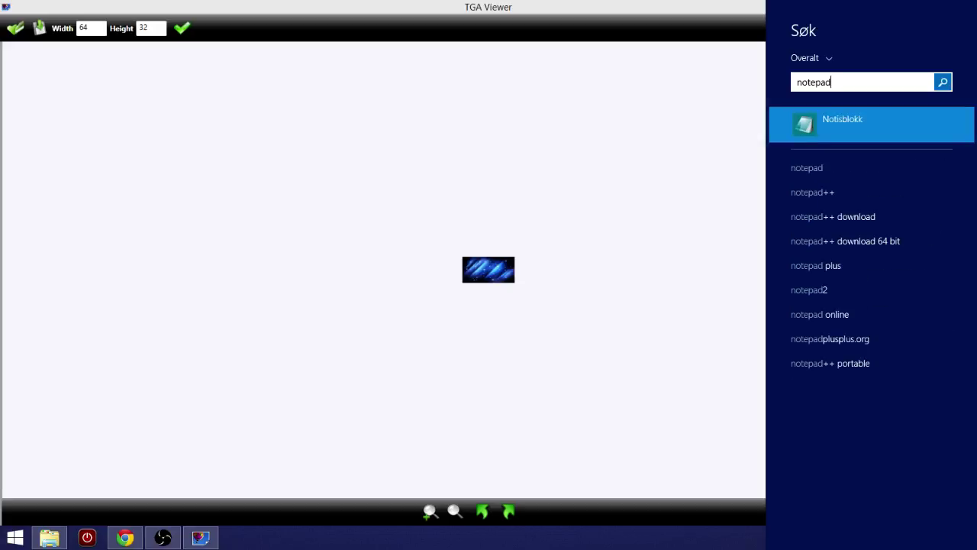
Step: Write the texture size "64 x 32" in a new Notepad document
{"action": "key", "text": "Return"}
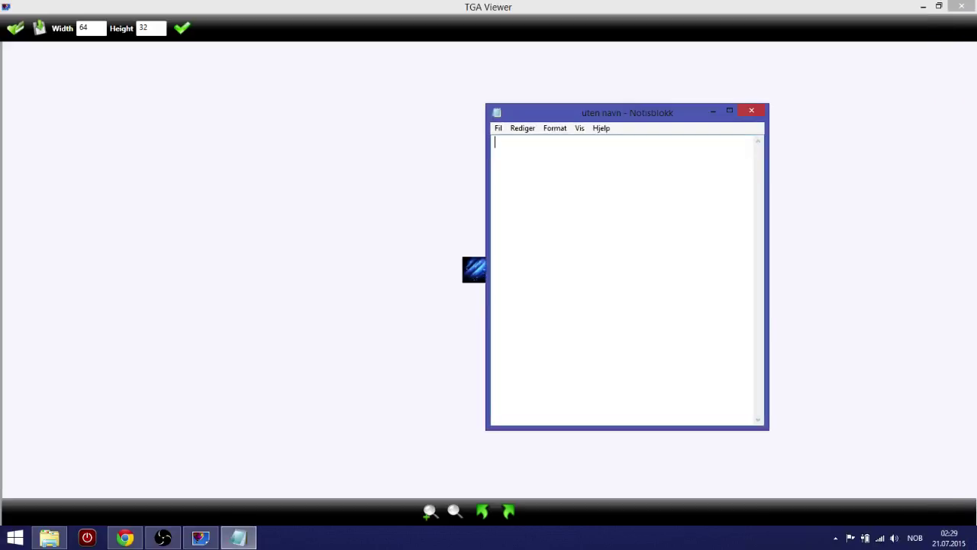
{"action": "type", "text": "64 x 32"}
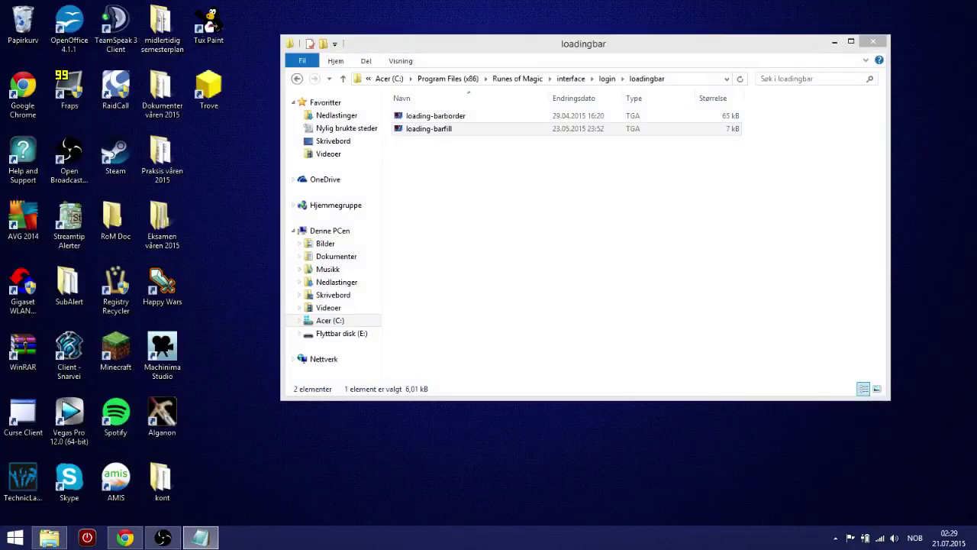
{"action": "left_click", "coordinate": [125, 537]}
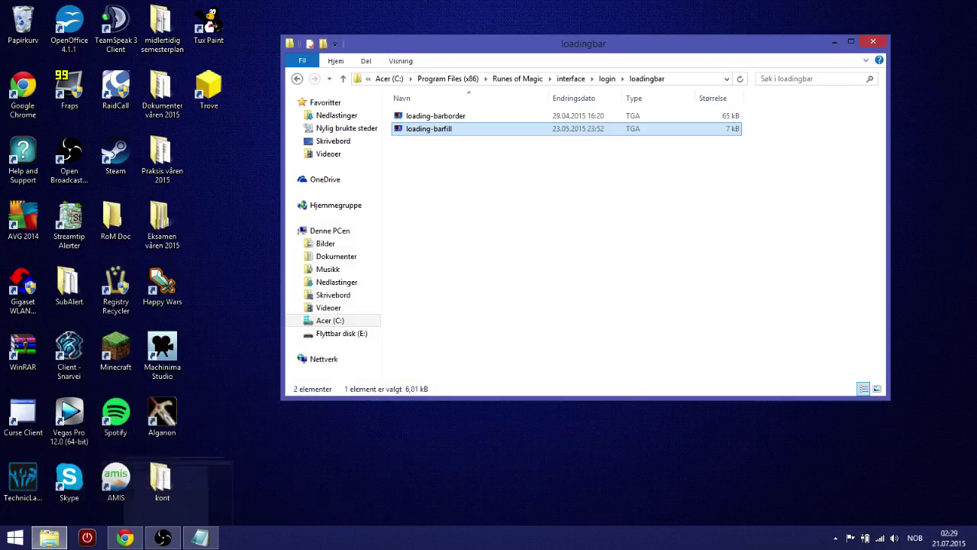
{"action": "left_click", "coordinate": [926, 5]}
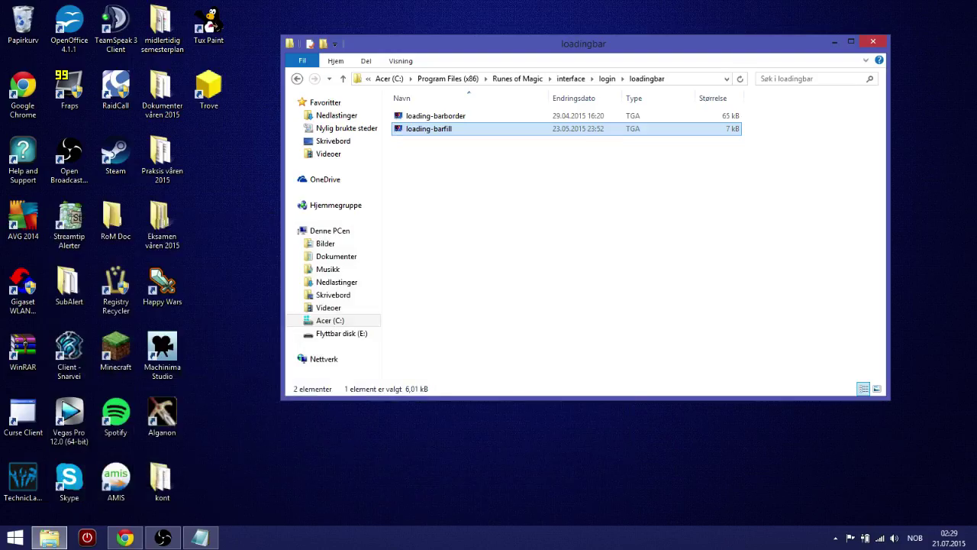
Step: Search the computer for "paint" and open Paint with a blank canvas
{"action": "left_click", "coordinate": [955, 136]}
{"action": "type", "text": "paint"}
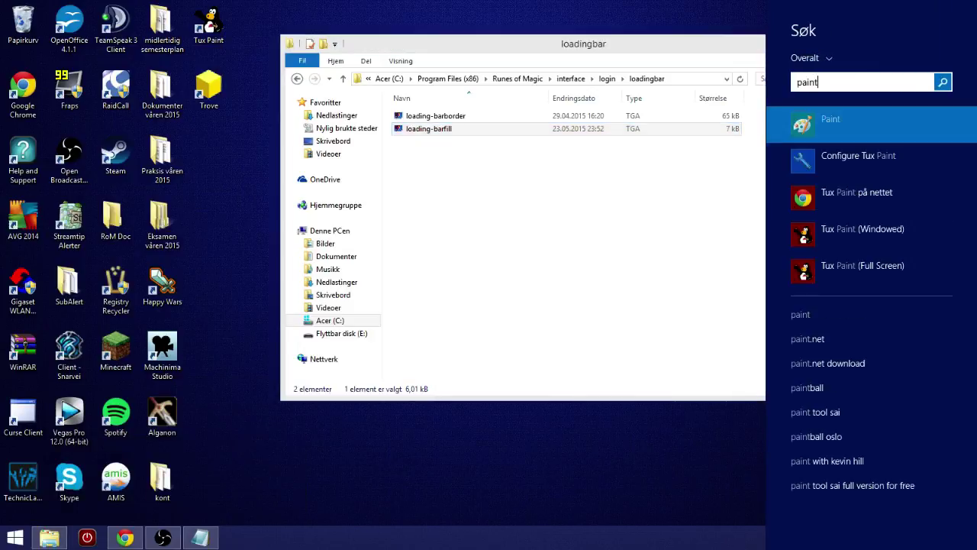
{"action": "key", "text": "Return"}
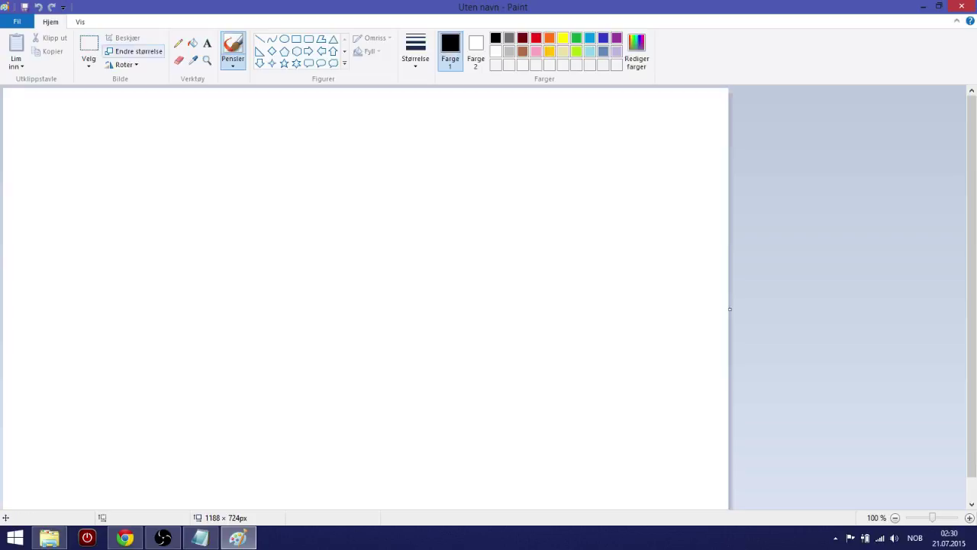
Step: Resize the blank Paint canvas in pixels to 64 x 32, matching the size noted in Notepad
{"action": "left_click", "coordinate": [133, 51]}
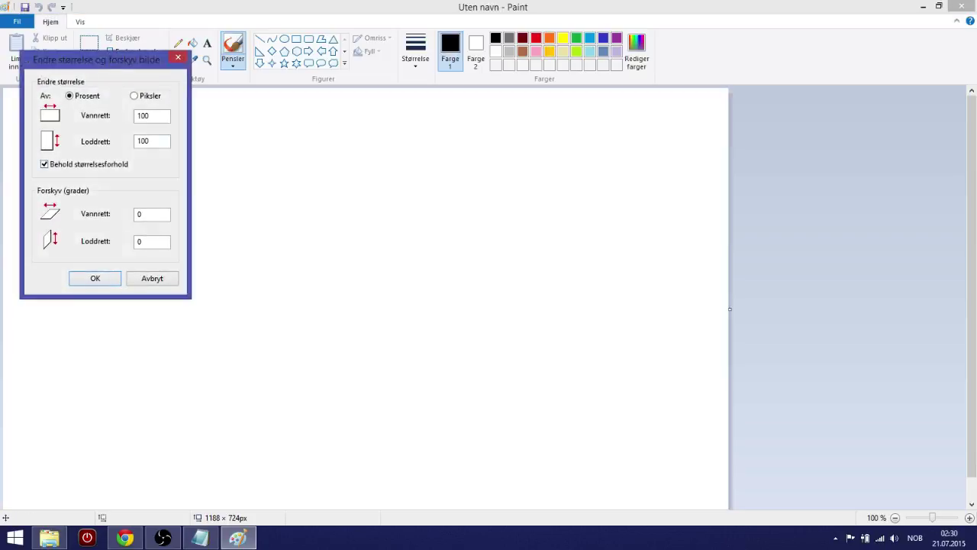
{"action": "left_click", "coordinate": [134, 96]}
{"action": "left_click", "coordinate": [200, 537]}
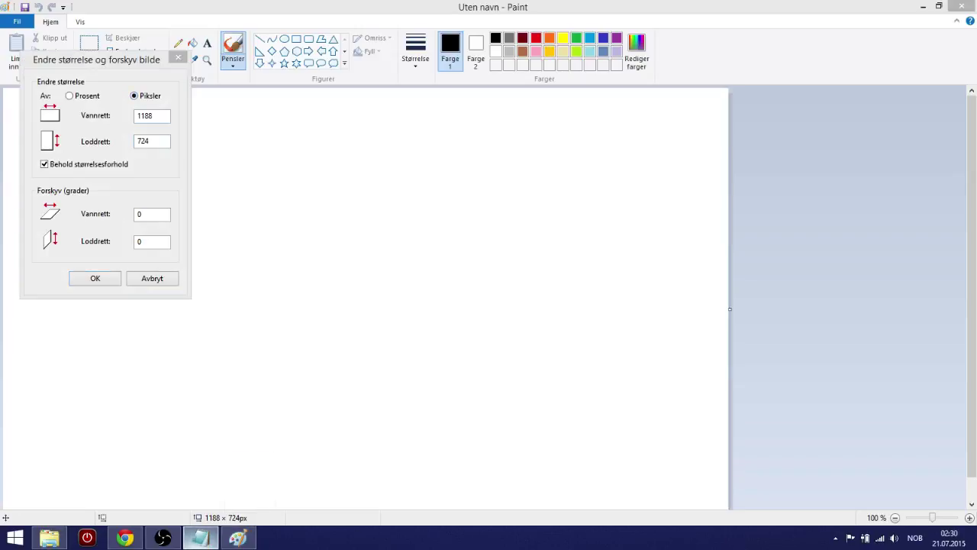
{"action": "left_click", "coordinate": [200, 537]}
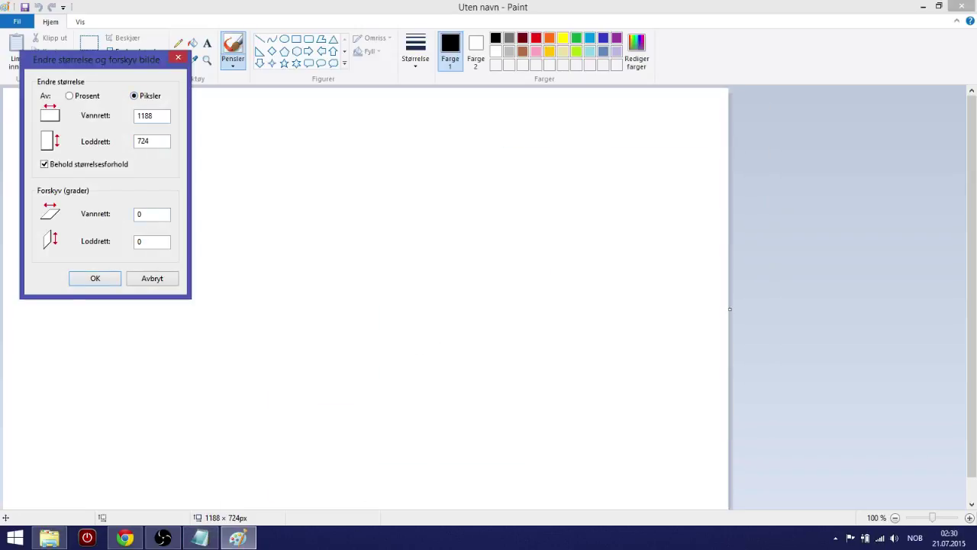
{"action": "double_click", "coordinate": [145, 116]}
{"action": "type", "text": "64"}
{"action": "left_click", "coordinate": [148, 141]}
{"action": "double_click", "coordinate": [142, 141]}
{"action": "key", "text": "Return"}
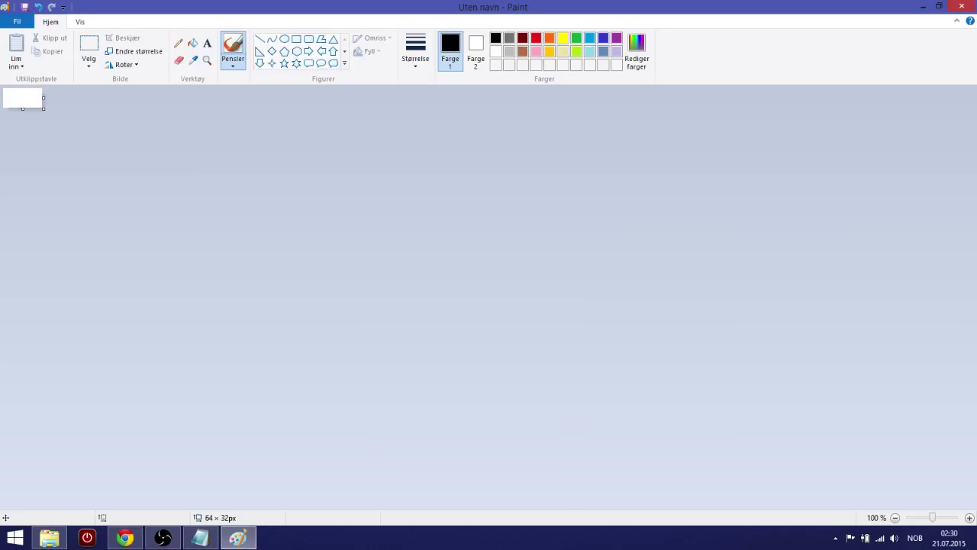
Step: Cover most of the small canvas with freehand red brush strokes
{"action": "scroll", "coordinate": [160, 167], "scroll_direction": "up", "scroll_amount": 7}
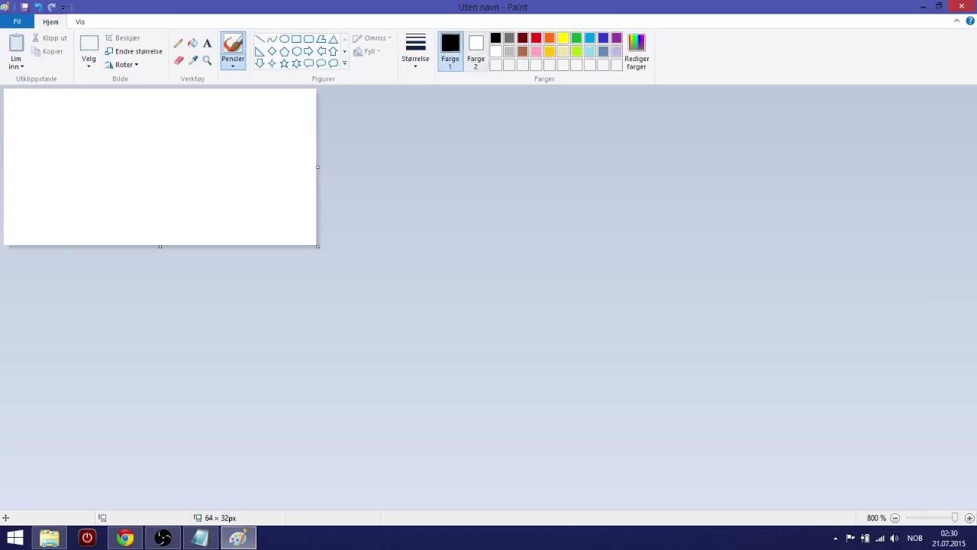
{"action": "left_click", "coordinate": [536, 38]}
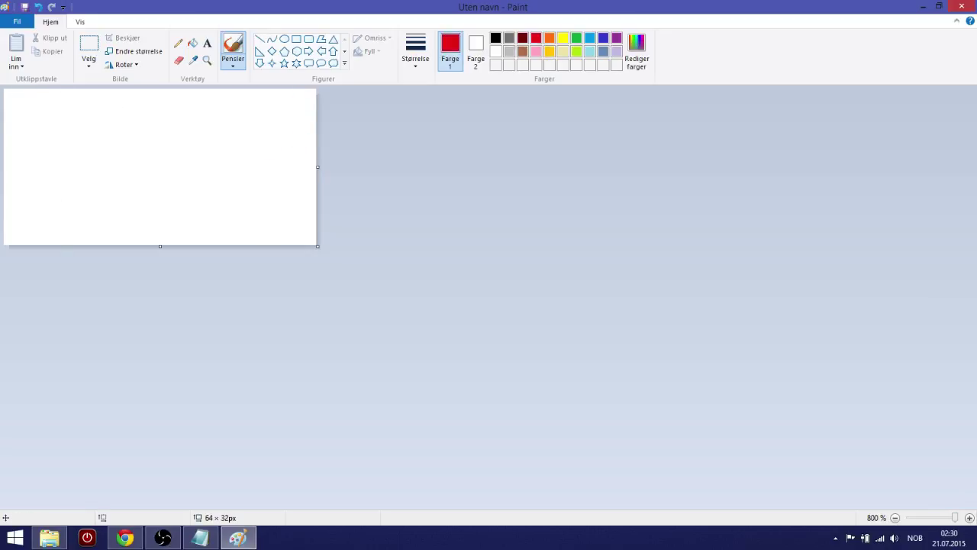
{"action": "mouse_move", "coordinate": [236, 109]}
{"action": "left_mouse_down"}
{"action": "mouse_move", "coordinate": [114, 128]}
{"action": "mouse_move", "coordinate": [217, 141]}
{"action": "left_mouse_up"}
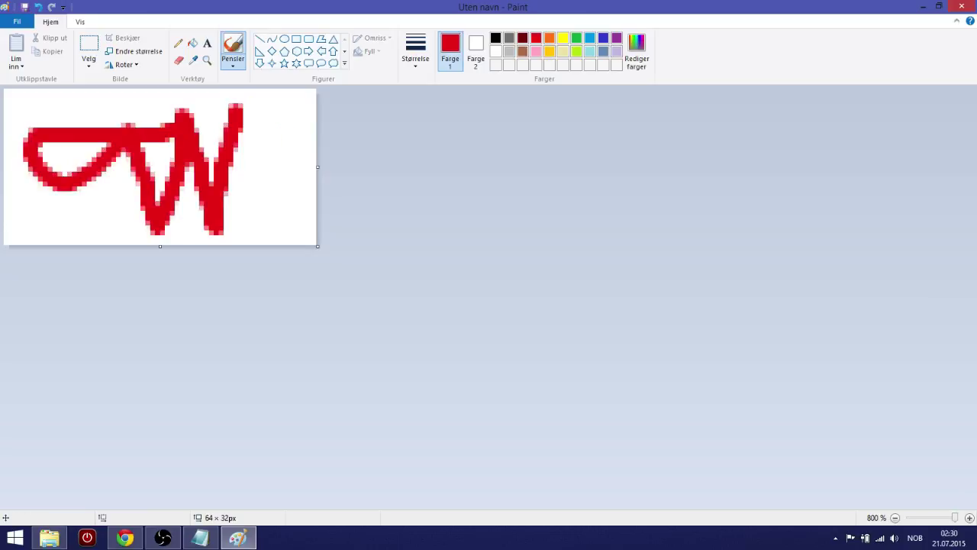
{"action": "mouse_move", "coordinate": [280, 103]}
{"action": "left_mouse_down"}
{"action": "mouse_move", "coordinate": [126, 126]}
{"action": "mouse_move", "coordinate": [25, 111]}
{"action": "mouse_move", "coordinate": [9, 94]}
{"action": "mouse_move", "coordinate": [313, 98]}
{"action": "mouse_move", "coordinate": [290, 242]}
{"action": "mouse_move", "coordinate": [75, 243]}
{"action": "mouse_move", "coordinate": [6, 221]}
{"action": "mouse_move", "coordinate": [16, 168]}
{"action": "mouse_move", "coordinate": [106, 109]}
{"action": "mouse_move", "coordinate": [209, 75]}
{"action": "mouse_move", "coordinate": [175, 99]}
{"action": "mouse_move", "coordinate": [102, 113]}
{"action": "mouse_move", "coordinate": [248, 110]}
{"action": "mouse_move", "coordinate": [302, 139]}
{"action": "mouse_move", "coordinate": [319, 245]}
{"action": "mouse_move", "coordinate": [94, 197]}
{"action": "mouse_move", "coordinate": [30, 231]}
{"action": "mouse_move", "coordinate": [276, 248]}
{"action": "mouse_move", "coordinate": [236, 193]}
{"action": "left_mouse_up"}
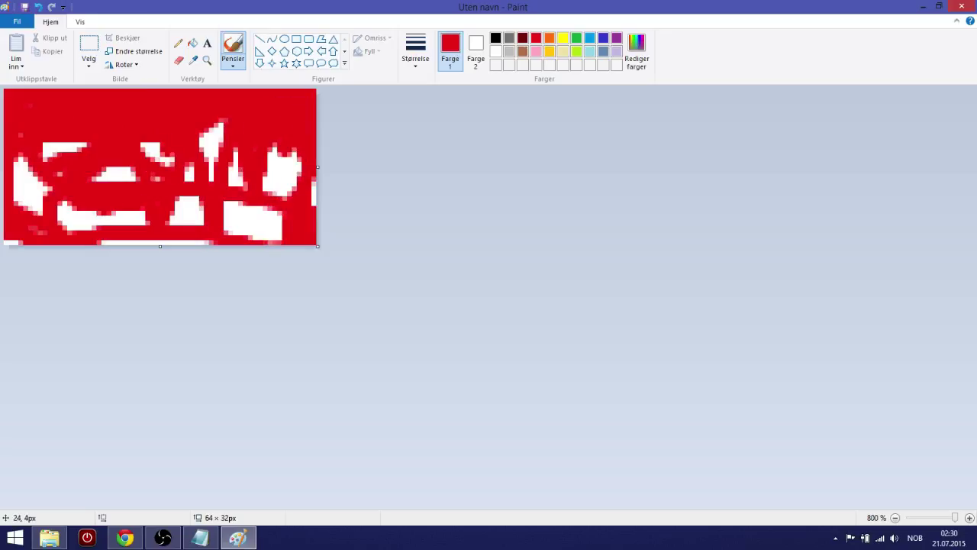
Step: Save the red drawing to the desktop as a PNG image named "tets" and close Paint
{"action": "left_click", "coordinate": [17, 22]}
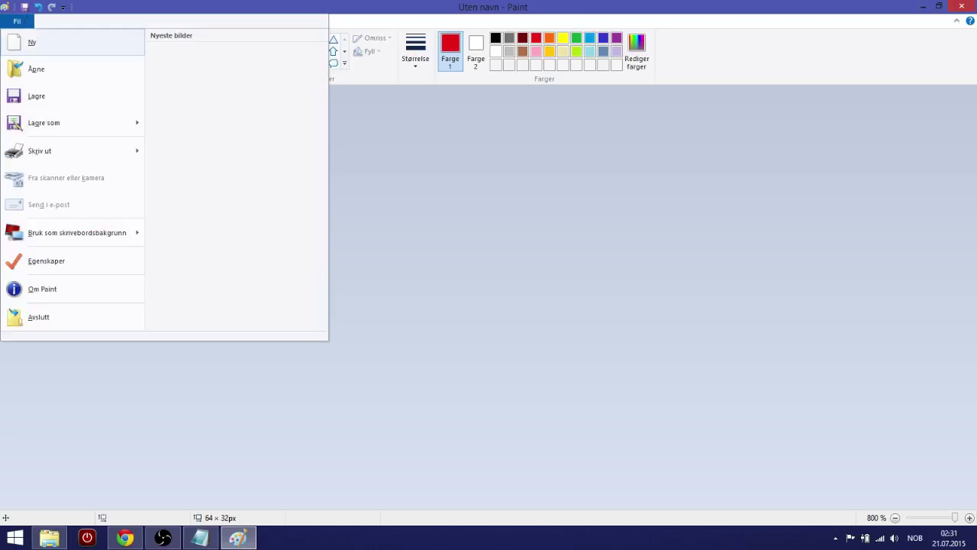
{"action": "mouse_move", "coordinate": [45, 122]}
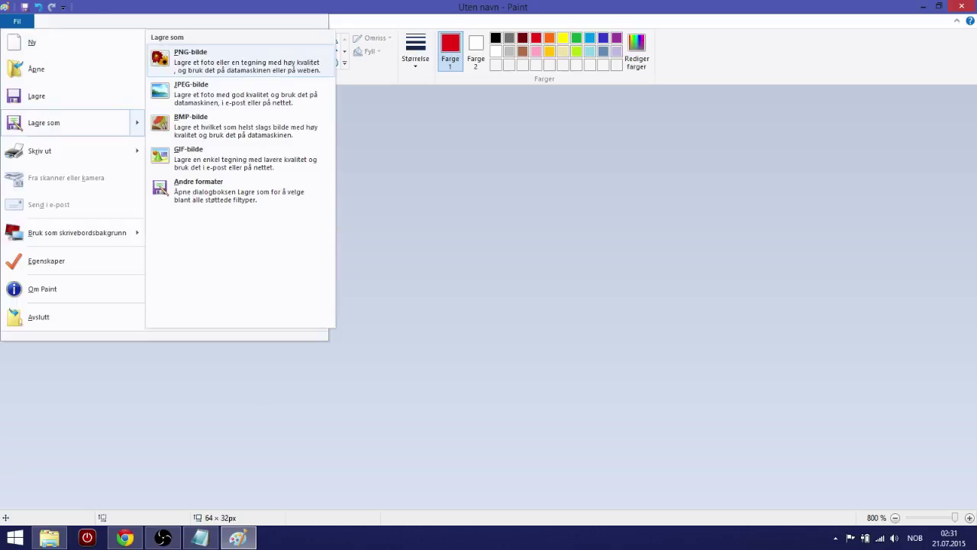
{"action": "left_click", "coordinate": [229, 60]}
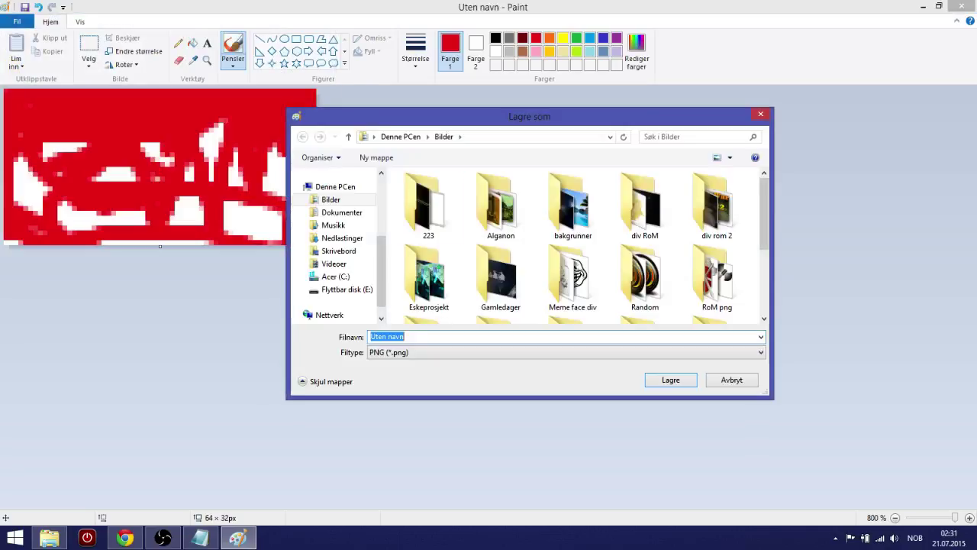
{"action": "left_click", "coordinate": [342, 238]}
{"action": "left_click", "coordinate": [339, 251]}
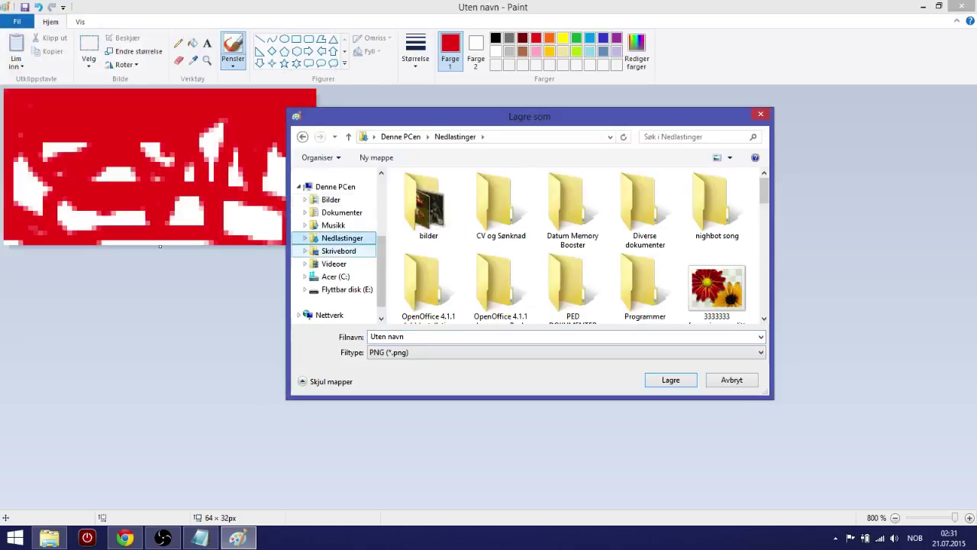
{"action": "left_click", "coordinate": [338, 250]}
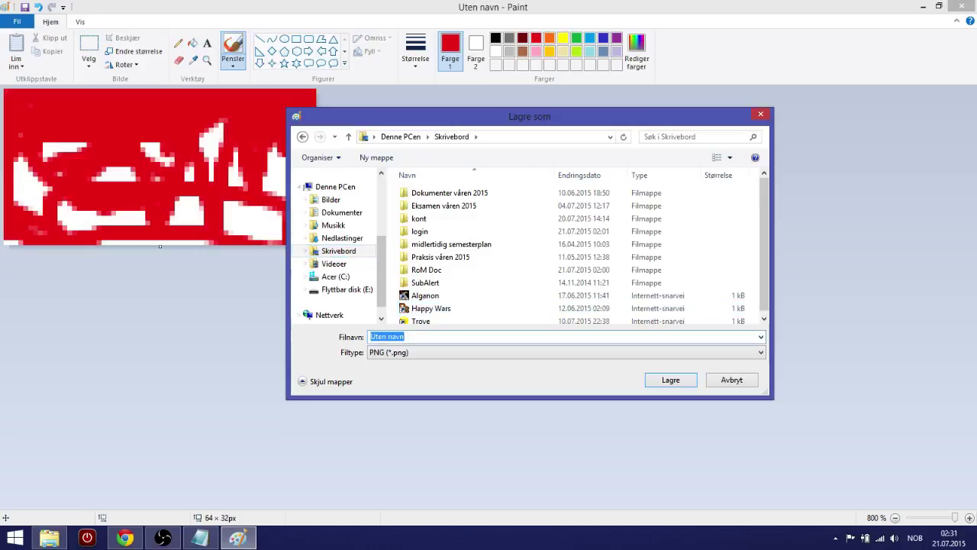
{"action": "type", "text": "tets"}
{"action": "key", "text": "Return"}
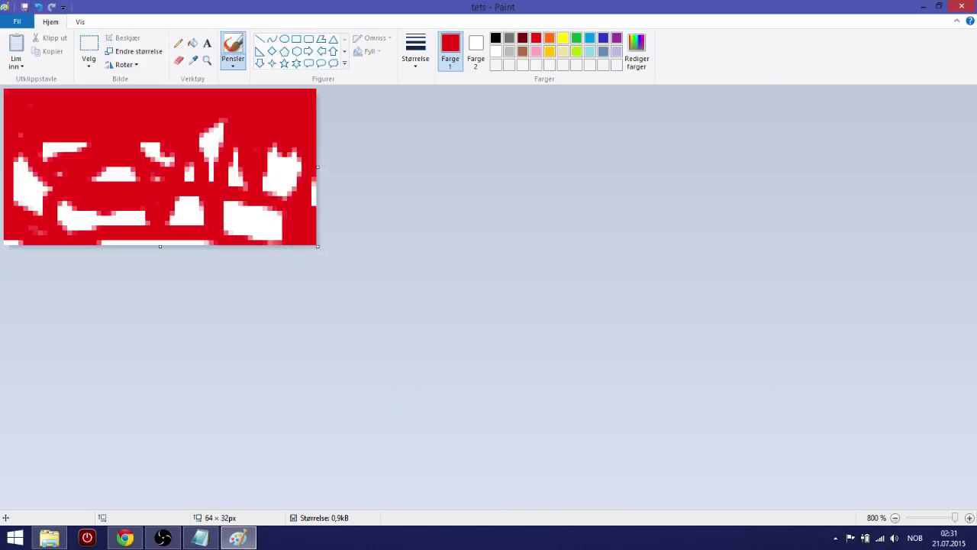
{"action": "left_click", "coordinate": [962, 6]}
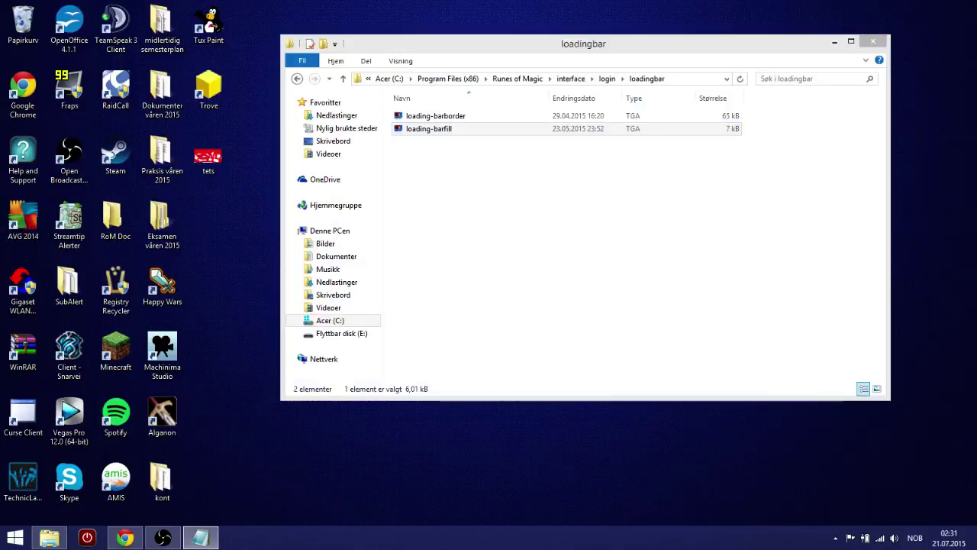
{"action": "left_click_drag", "start_coordinate": [467, 44], "coordinate": [501, 37]}
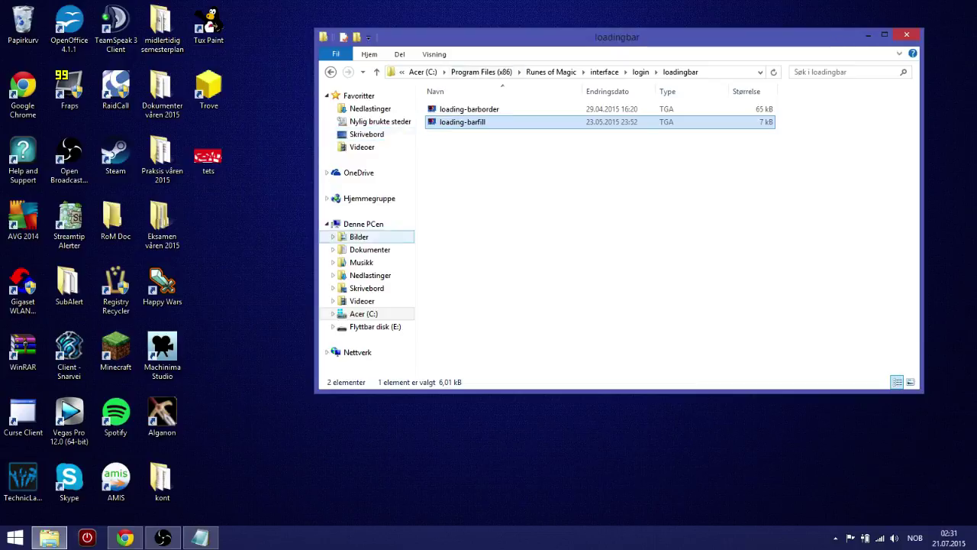
{"action": "left_click", "coordinate": [208, 157]}
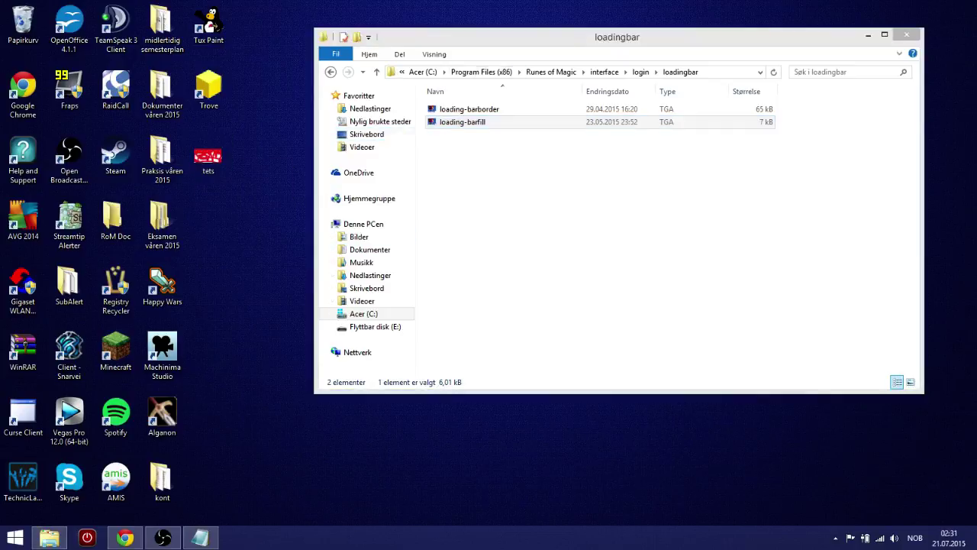
{"action": "left_click", "coordinate": [868, 35]}
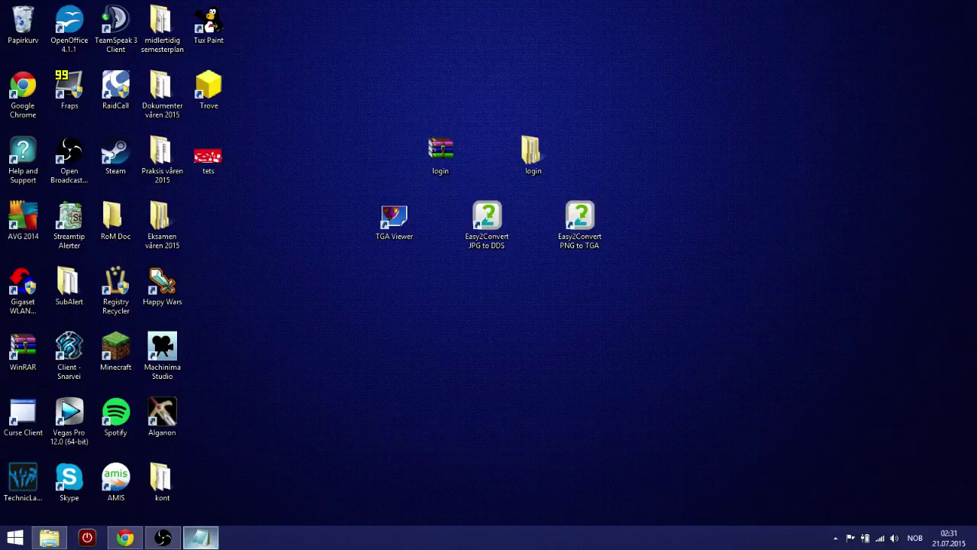
{"action": "left_click", "coordinate": [49, 537]}
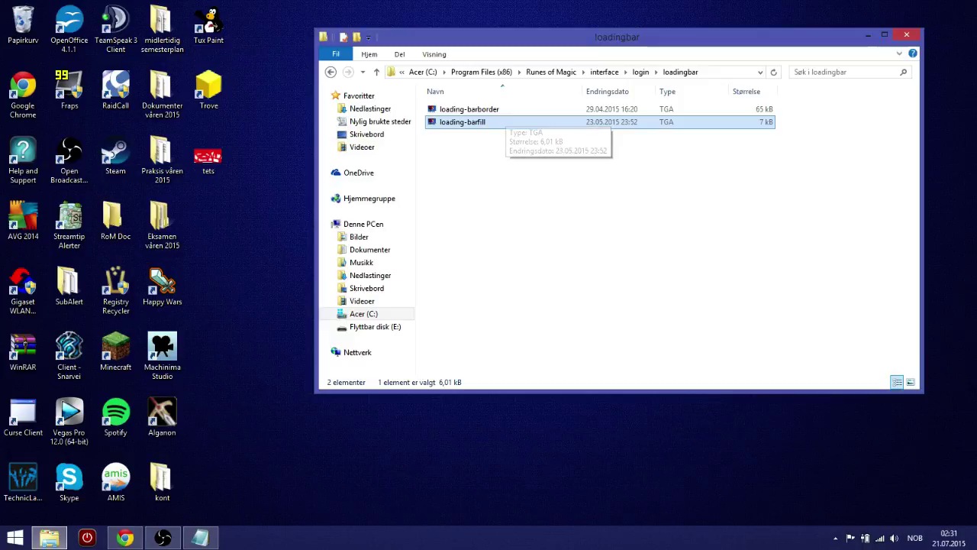
{"action": "left_click", "coordinate": [271, 199]}
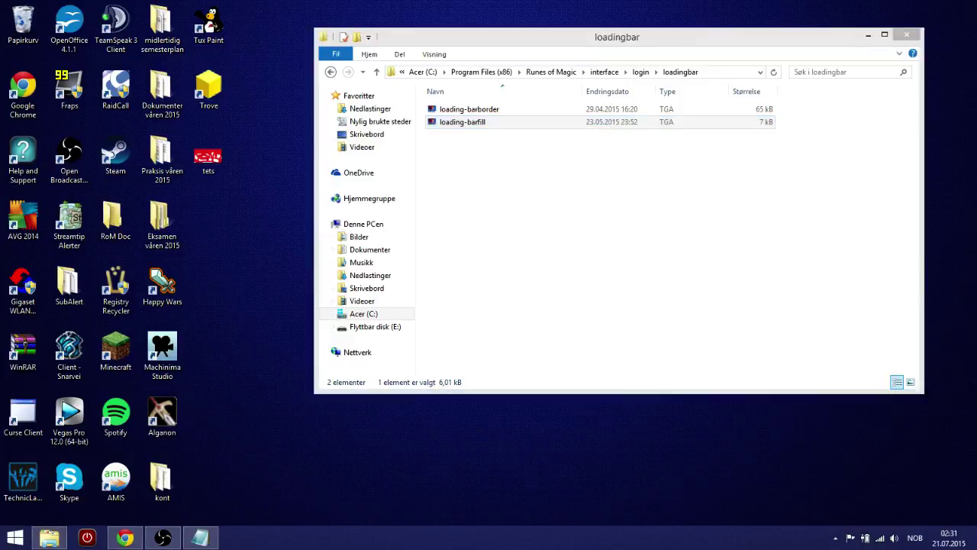
Step: Minimize the loadingbar folder, launch Easy2Convert PNG to TGA and start choosing its input file
{"action": "left_click", "coordinate": [49, 537]}
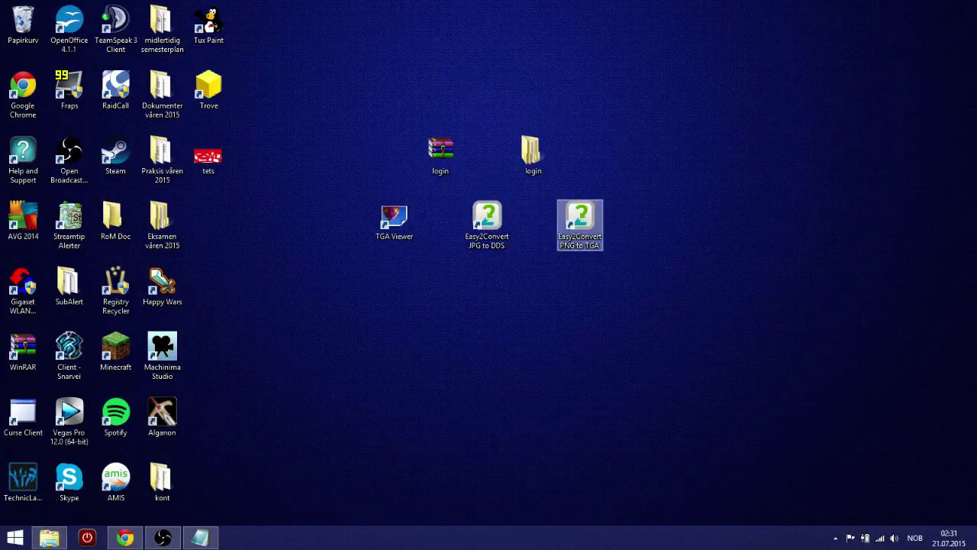
{"action": "double_click", "coordinate": [580, 225]}
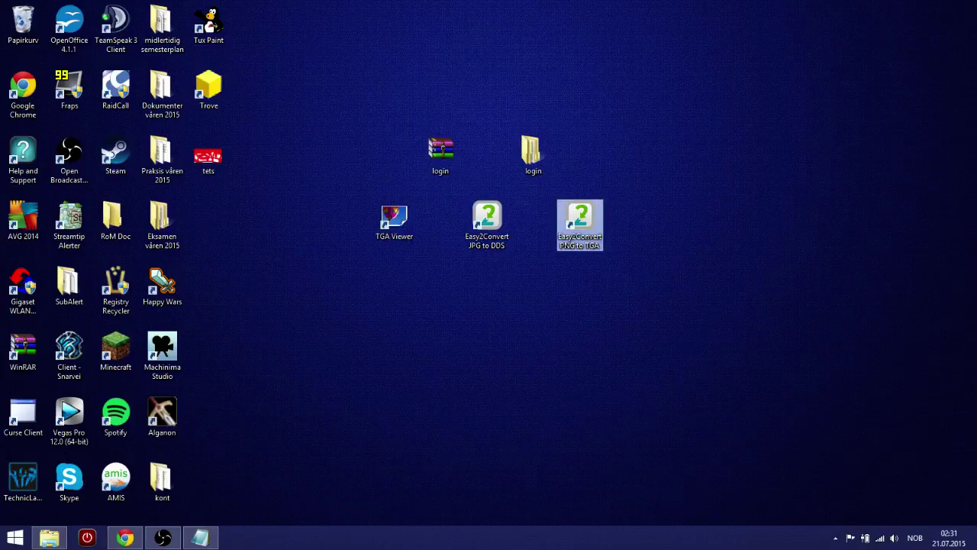
{"action": "key", "text": "Return"}
{"action": "left_click", "coordinate": [551, 264]}
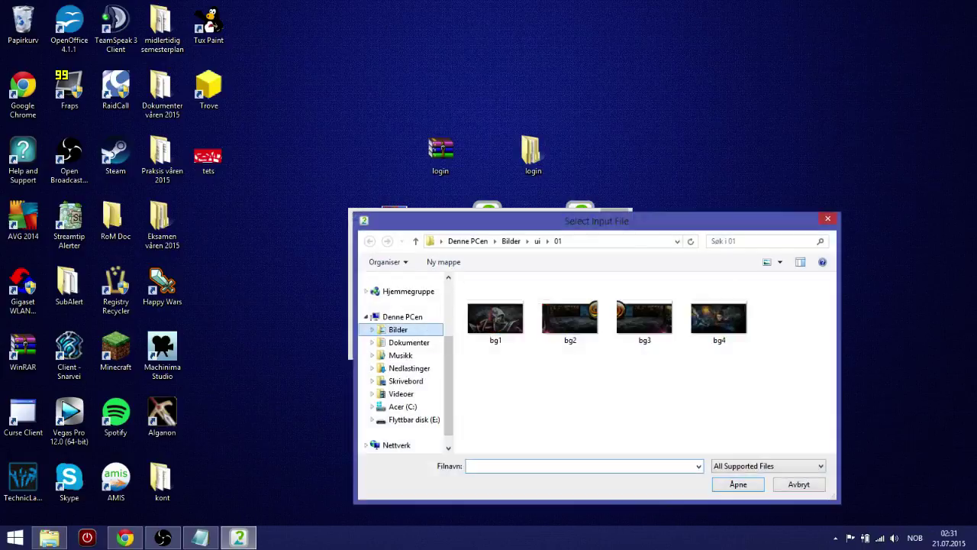
Step: Show all files on the desktop and load the tets PNG as the converter's input file
{"action": "left_click", "coordinate": [406, 381]}
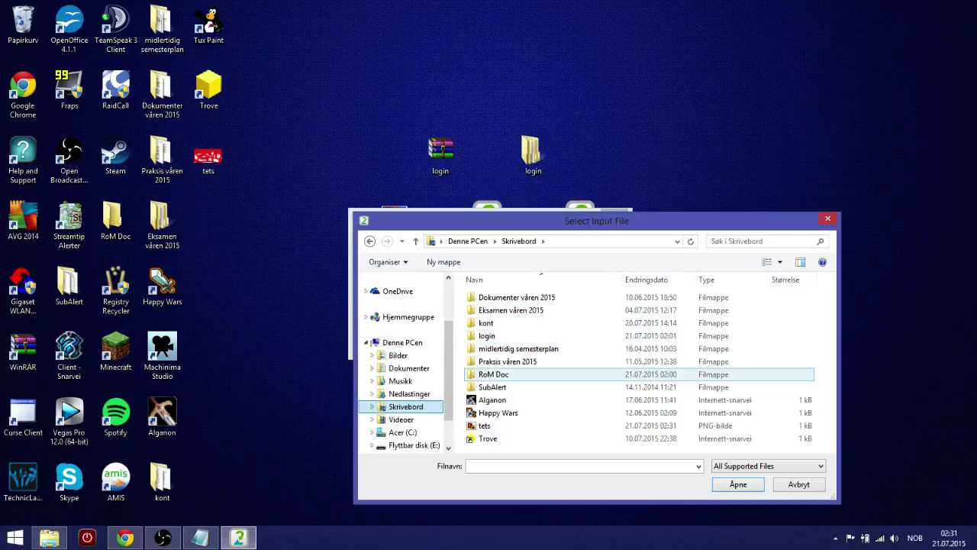
{"action": "left_click_drag", "start_coordinate": [656, 221], "coordinate": [623, 112]}
{"action": "left_click", "coordinate": [733, 357]}
{"action": "left_click", "coordinate": [699, 387]}
{"action": "scroll", "coordinate": [535, 218], "scroll_direction": "down", "scroll_amount": 3}
{"action": "left_click", "coordinate": [452, 299]}
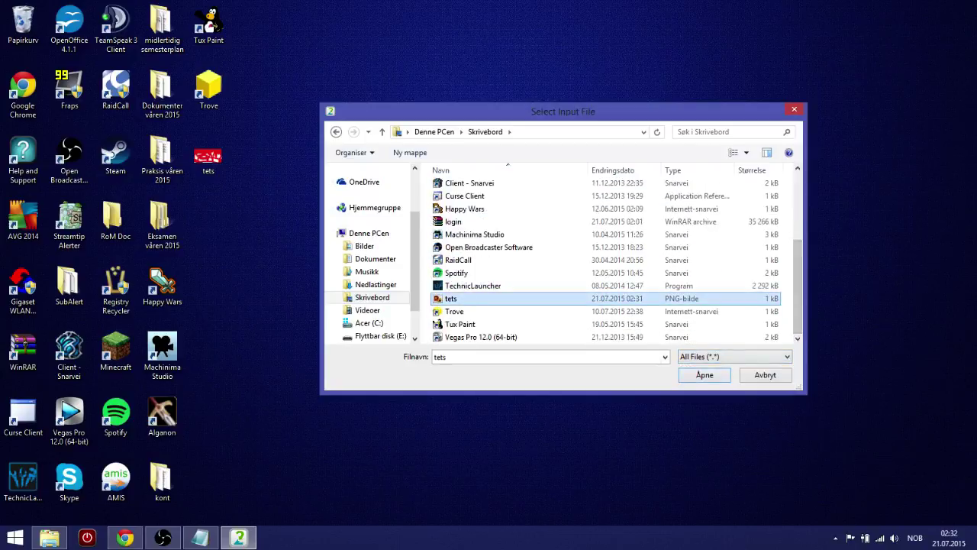
{"action": "key", "text": "Return"}
Step: Convert the tets PNG to TGA and open the converted file from the desktop
{"action": "left_click", "coordinate": [593, 275]}
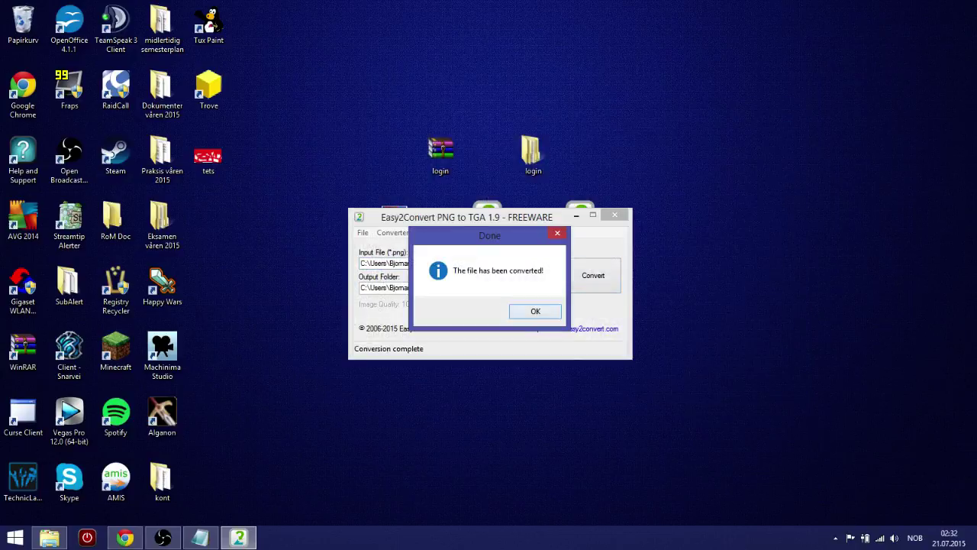
{"action": "key", "text": "Return"}
{"action": "left_click", "coordinate": [615, 215]}
{"action": "double_click", "coordinate": [209, 220]}
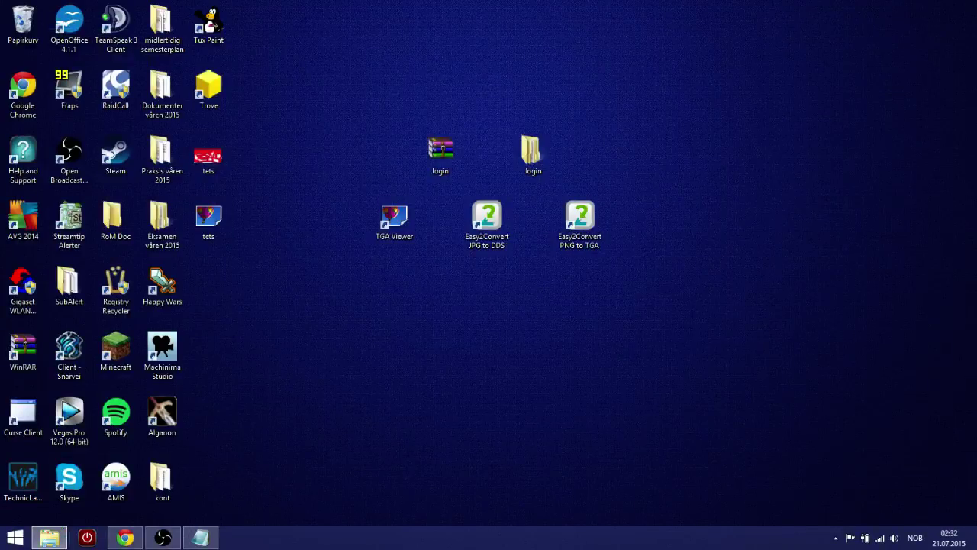
Step: Copy the original loading-barfill TGA file from the game's loadingbar folder
{"action": "left_click", "coordinate": [49, 538]}
{"action": "right_click", "coordinate": [490, 122]}
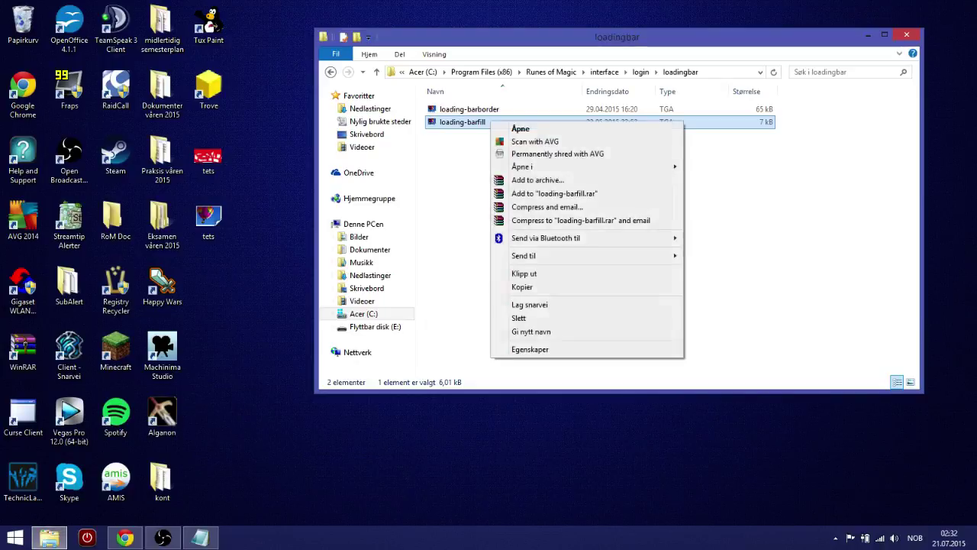
{"action": "left_click", "coordinate": [527, 287]}
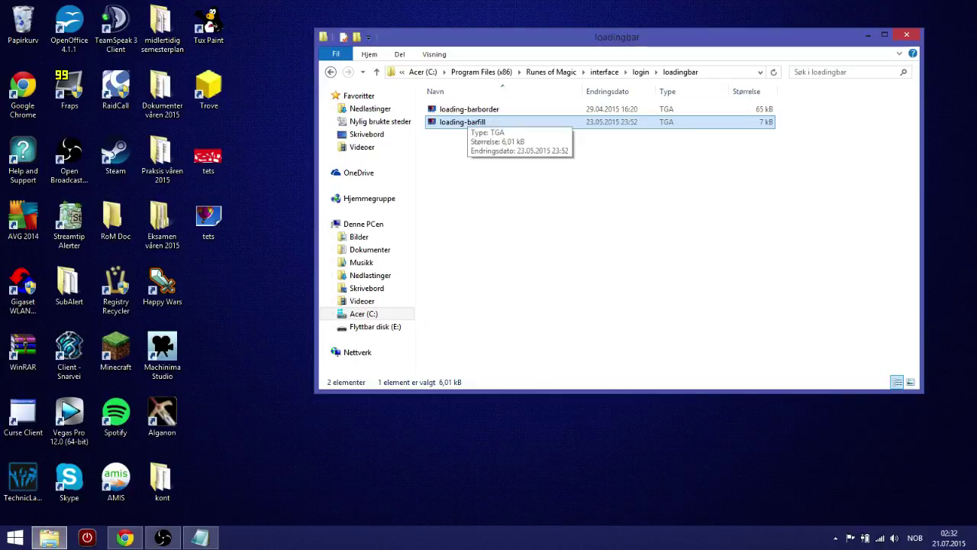
Step: Create a new desktop folder named sks
{"action": "right_click", "coordinate": [418, 276]}
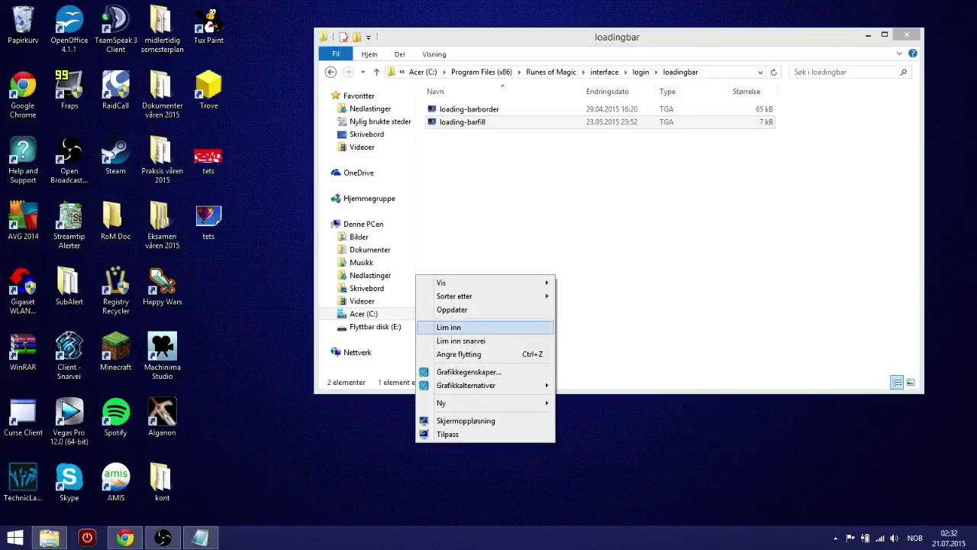
{"action": "right_click", "coordinate": [277, 322]}
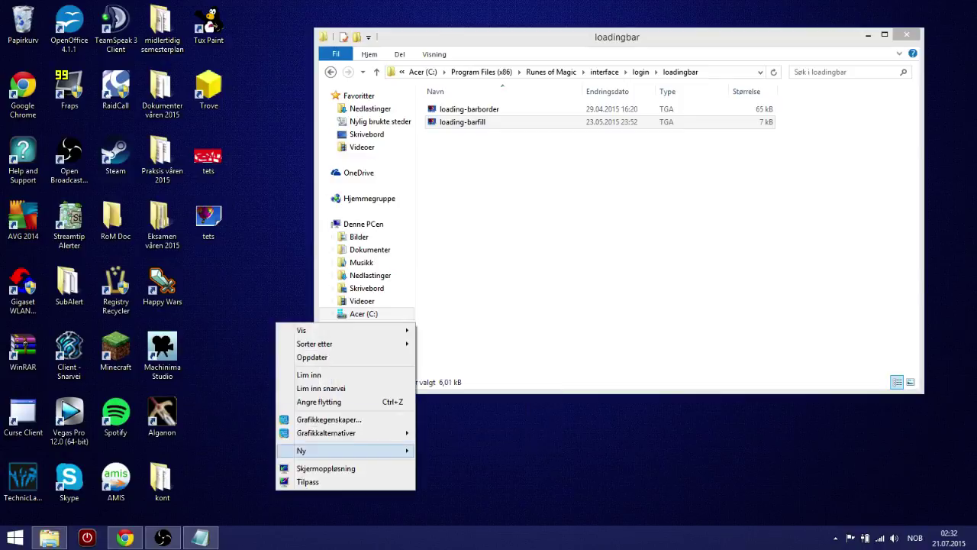
{"action": "mouse_move", "coordinate": [320, 451]}
{"action": "left_click", "coordinate": [445, 285]}
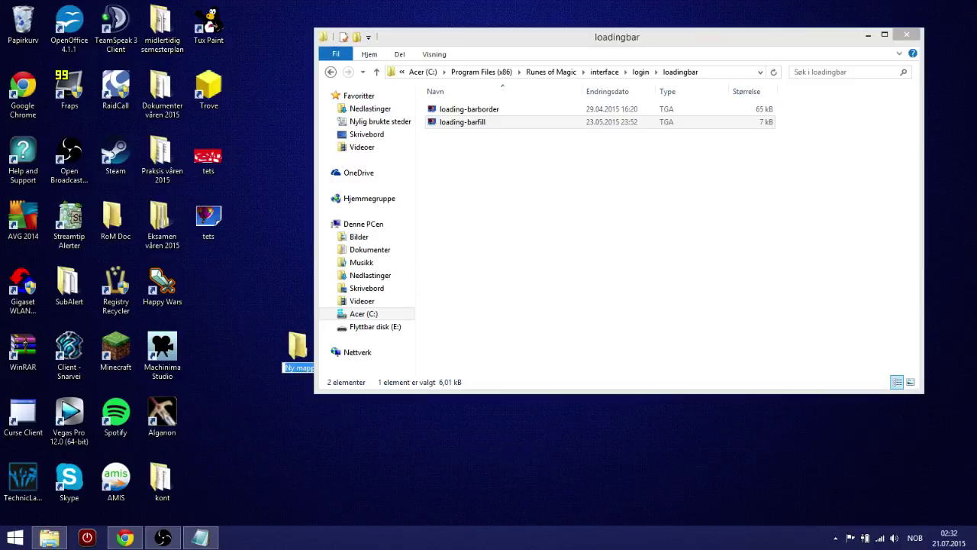
{"action": "type", "text": "sks"}
{"action": "key", "text": "Return"}
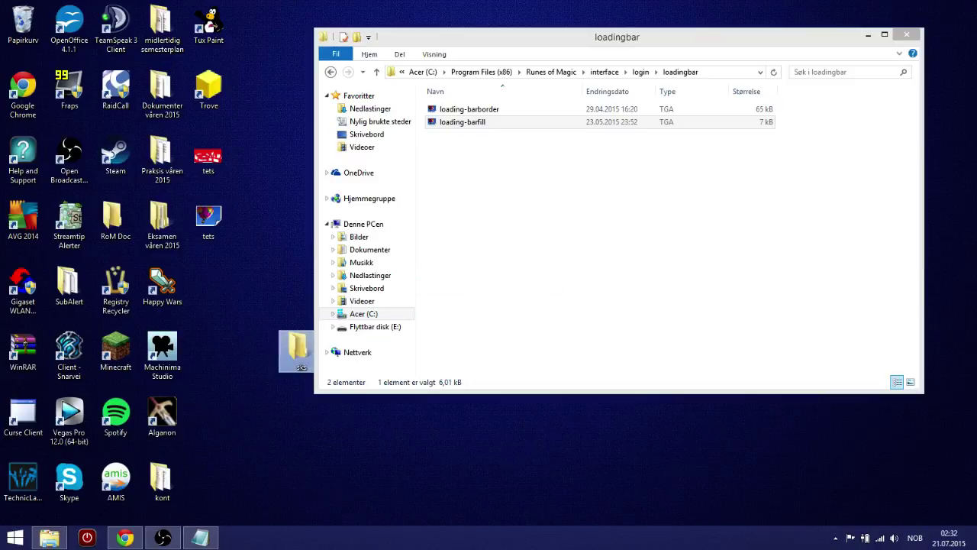
Step: Paste the copied loading-barfill file into the sks folder as a backup and minimize that folder
{"action": "double_click", "coordinate": [298, 349]}
{"action": "right_click", "coordinate": [410, 309]}
{"action": "right_click", "coordinate": [666, 198]}
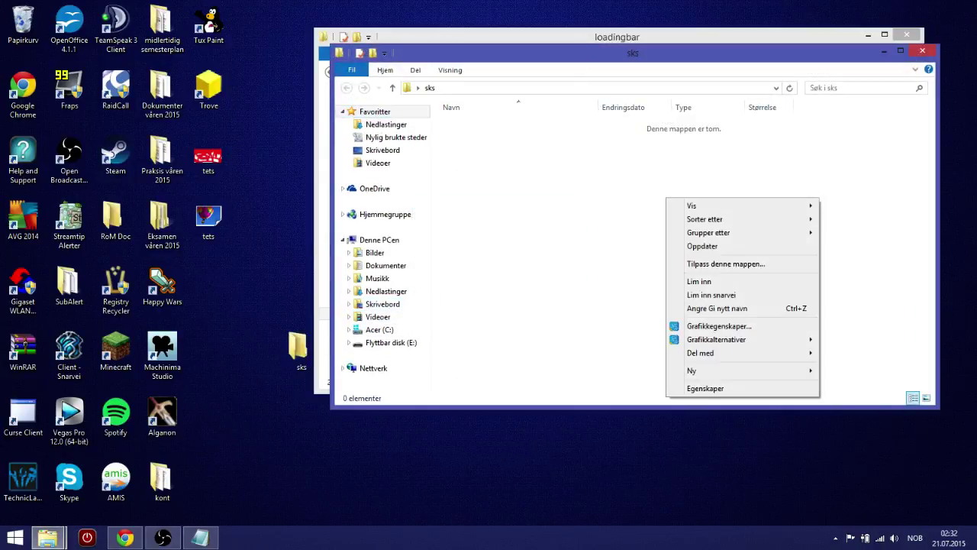
{"action": "left_click", "coordinate": [699, 281]}
{"action": "left_click", "coordinate": [884, 51]}
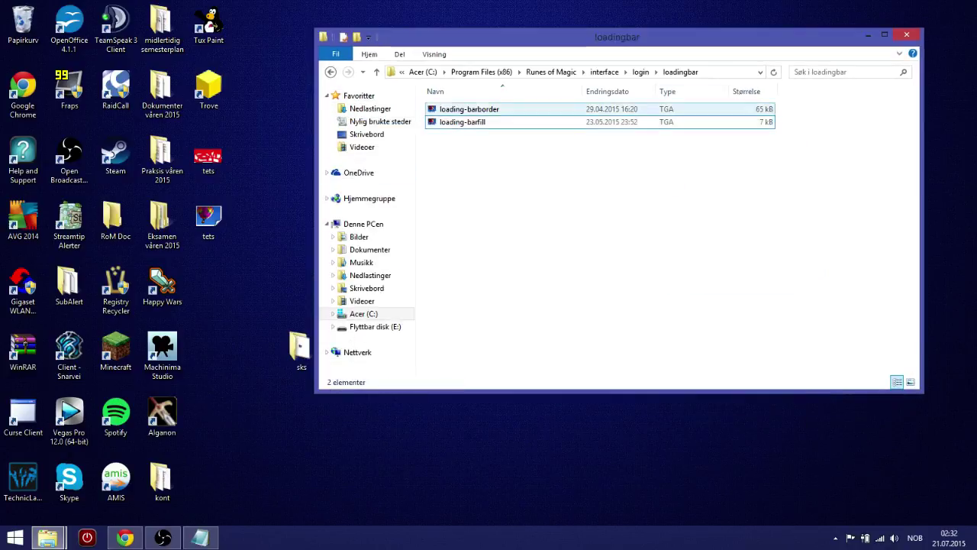
Step: Copy the name of the original texture file and rename the converted tets TGA on the desktop as loading-barfill
{"action": "right_click", "coordinate": [475, 122]}
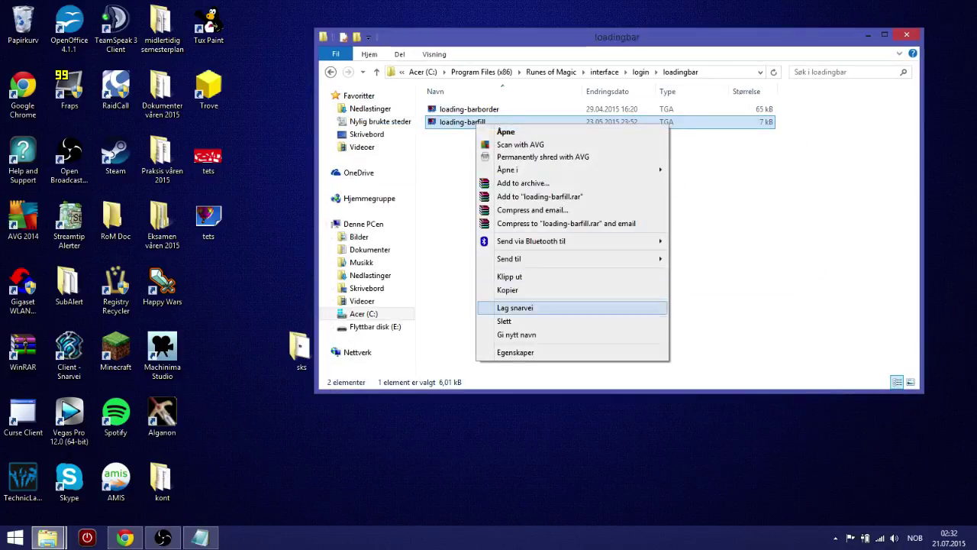
{"action": "left_click", "coordinate": [519, 335]}
{"action": "key", "text": "ctrl+c"}
{"action": "left_click", "coordinate": [519, 290]}
{"action": "right_click", "coordinate": [216, 209]}
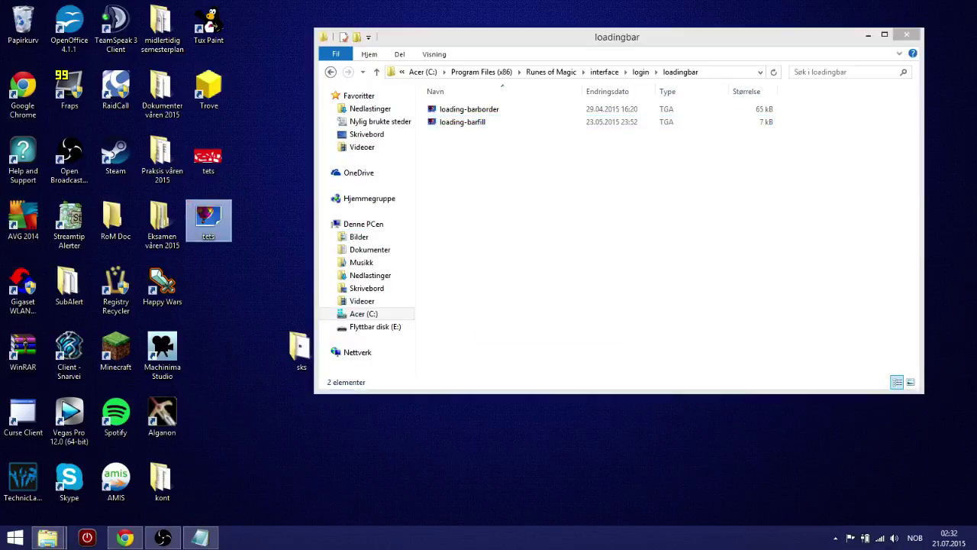
{"action": "left_click", "coordinate": [257, 436]}
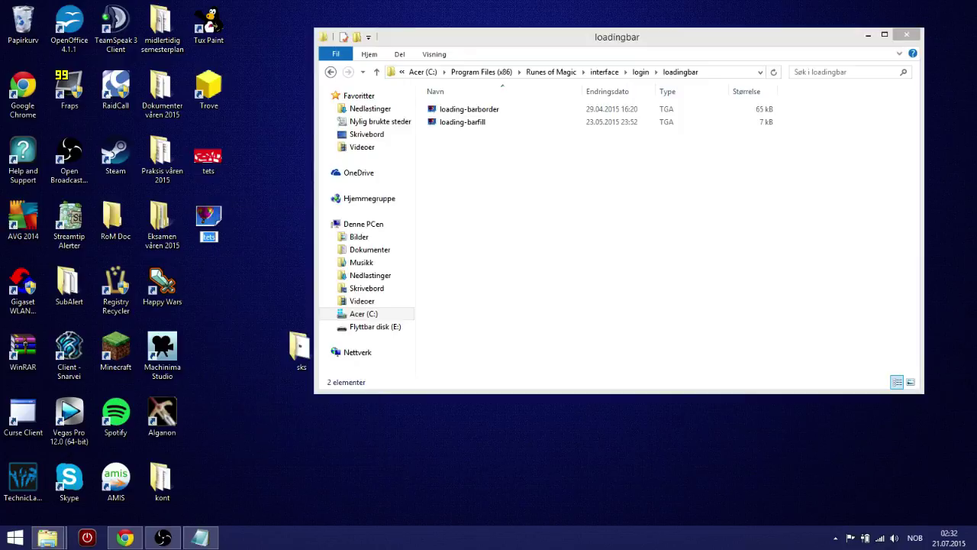
{"action": "key", "text": "ctrl+v"}
{"action": "key", "text": "Return"}
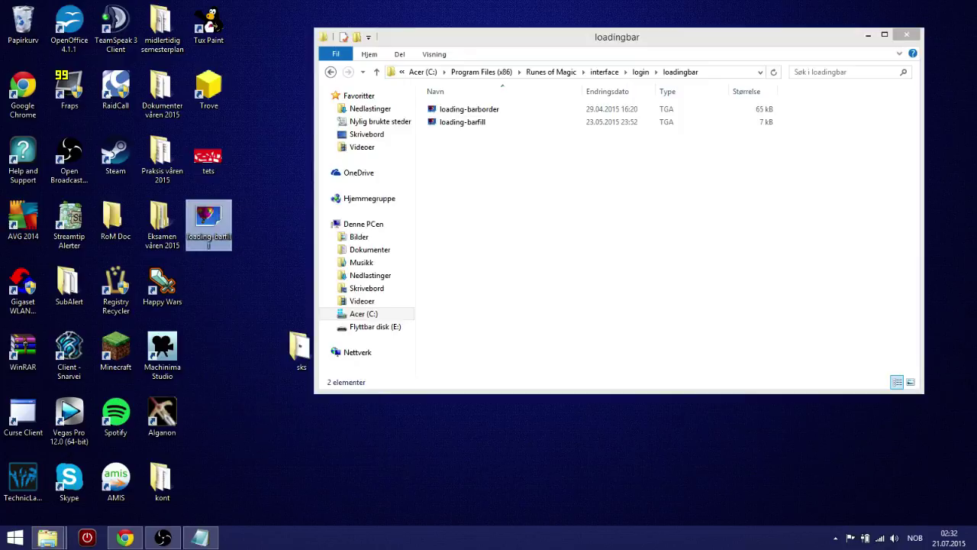
Step: Move the renamed loading-barfill file from the desktop into the game's loadingbar folder, replacing the original
{"action": "right_click", "coordinate": [210, 229]}
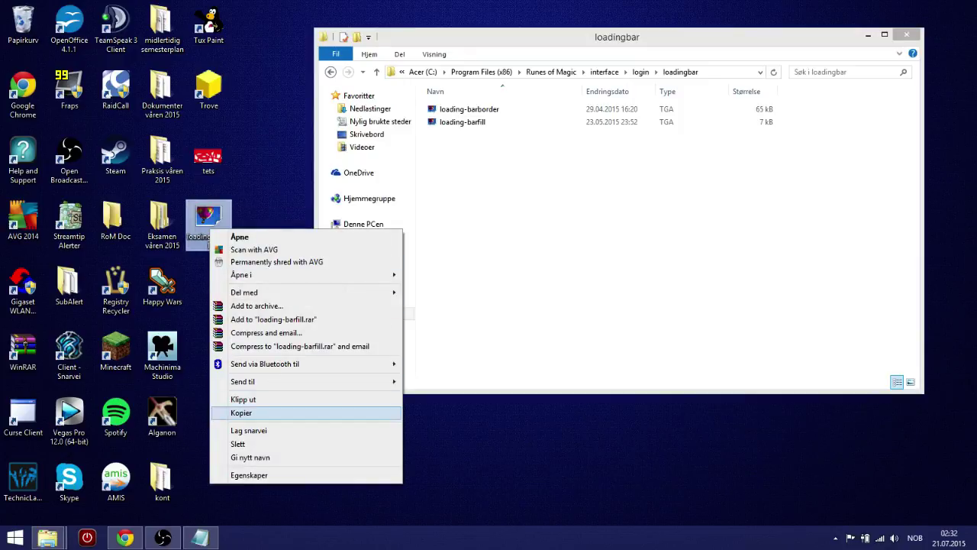
{"action": "left_click", "coordinate": [243, 399]}
{"action": "right_click", "coordinate": [562, 178]}
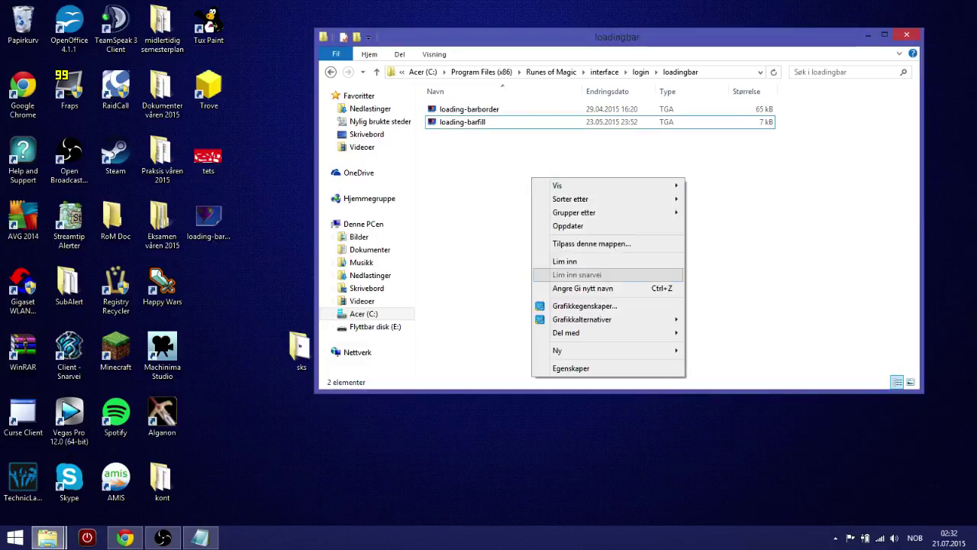
{"action": "left_click", "coordinate": [566, 261]}
{"action": "left_click", "coordinate": [426, 171]}
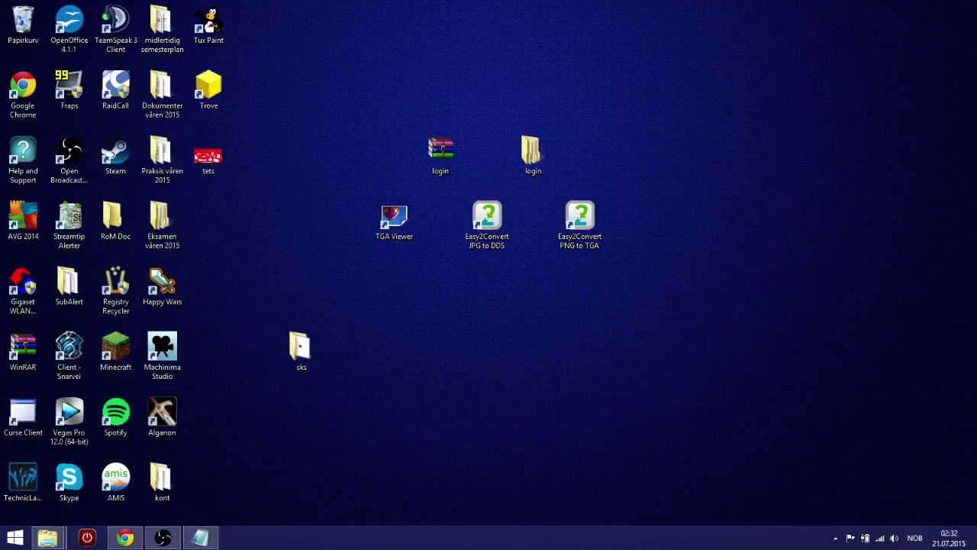
Step: Launch the Runes of Magic client from the desktop and start the game
{"action": "double_click", "coordinate": [69, 356]}
{"action": "key", "text": "Return"}
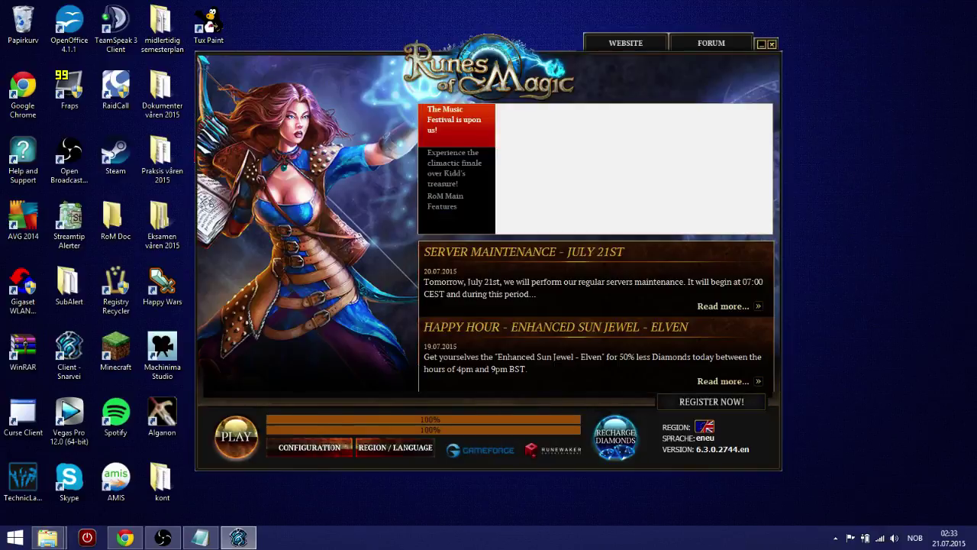
{"action": "left_click", "coordinate": [236, 437]}
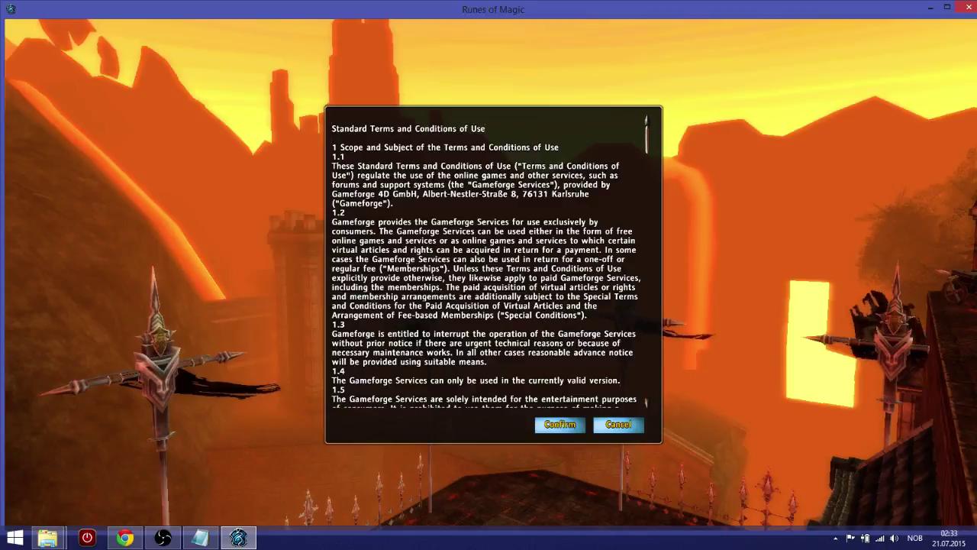
Step: Accept the game's terms and conditions and log in with the account password
{"action": "left_click", "coordinate": [560, 424]}
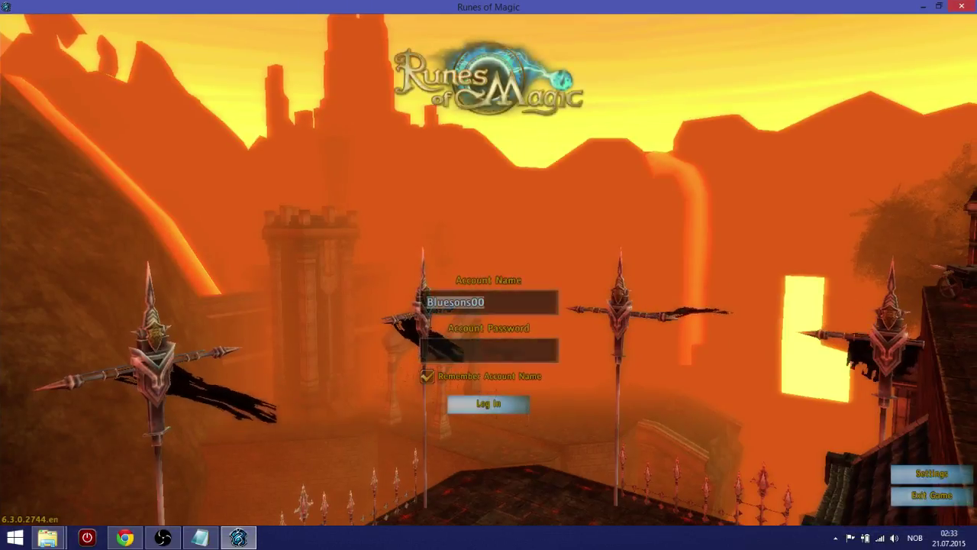
{"action": "type", "text": "********"}
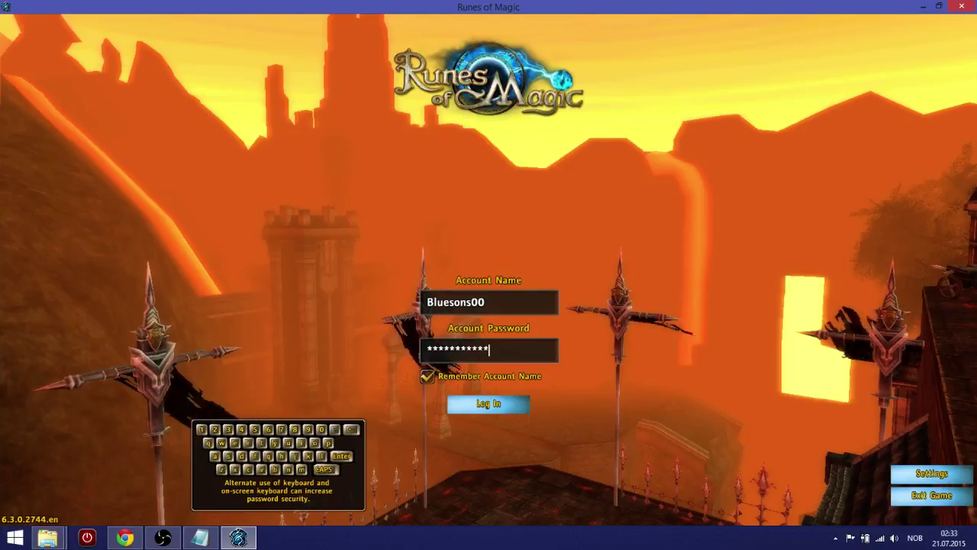
{"action": "key", "text": "Return"}
Step: Connect to the Isiltir server and unlock the character list with the secondary password
{"action": "left_click", "coordinate": [370, 221]}
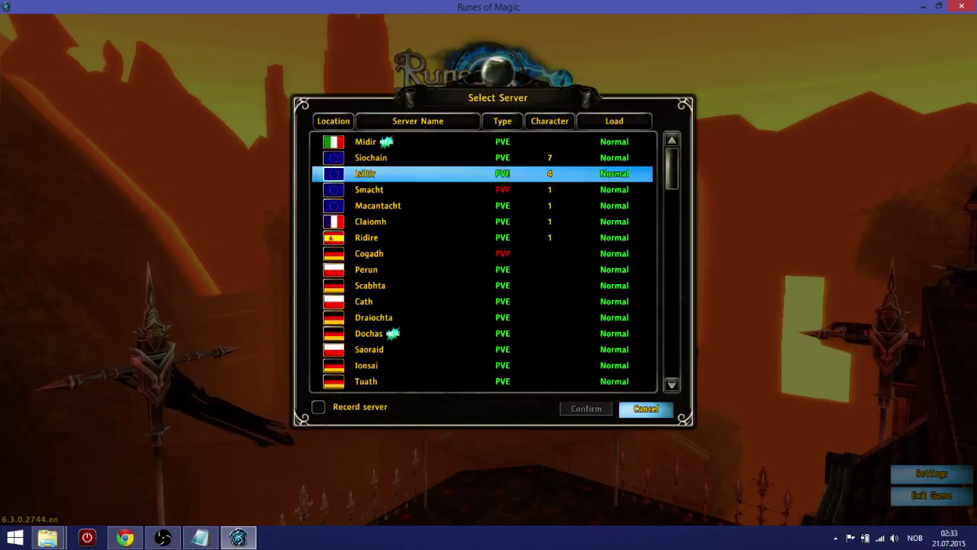
{"action": "left_click", "coordinate": [586, 408]}
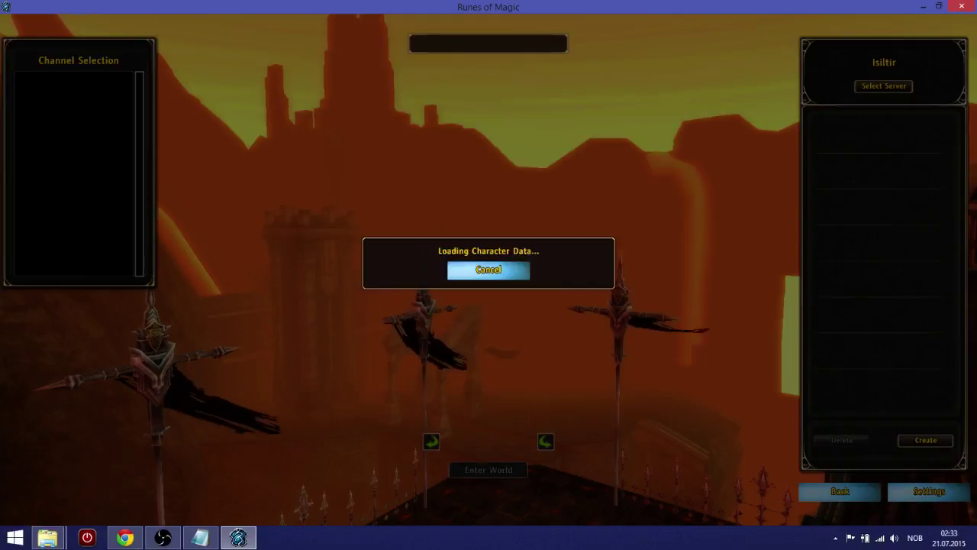
{"action": "type", "text": "***"}
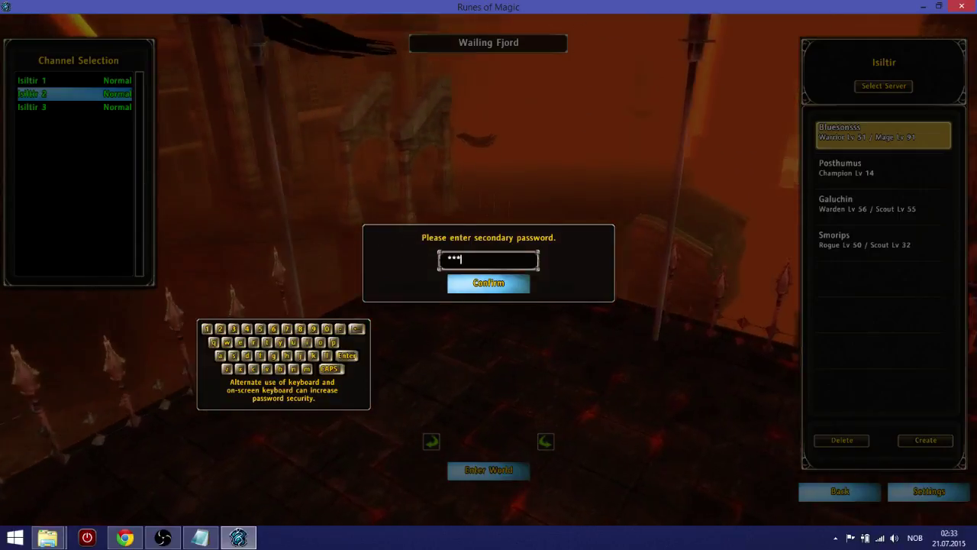
{"action": "type", "text": "******"}
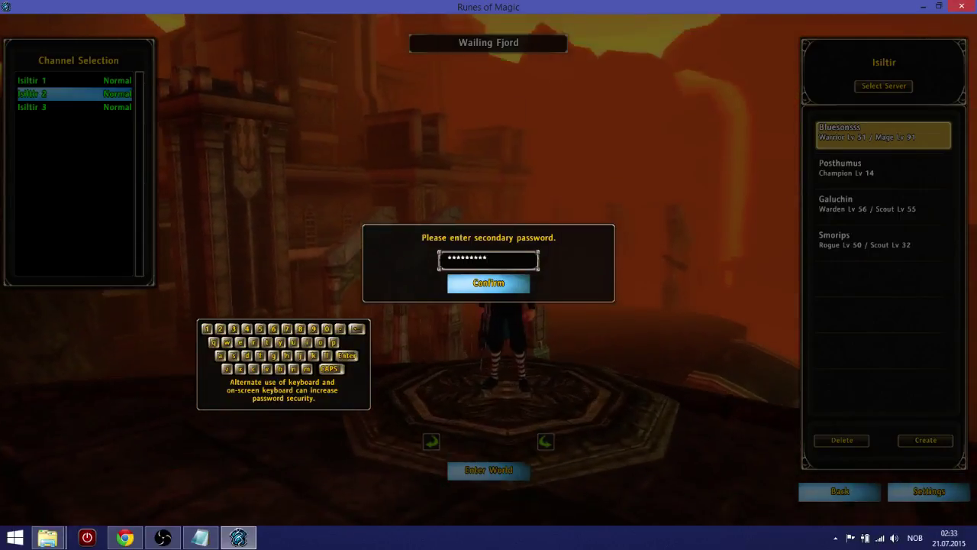
{"action": "key", "text": "Return"}
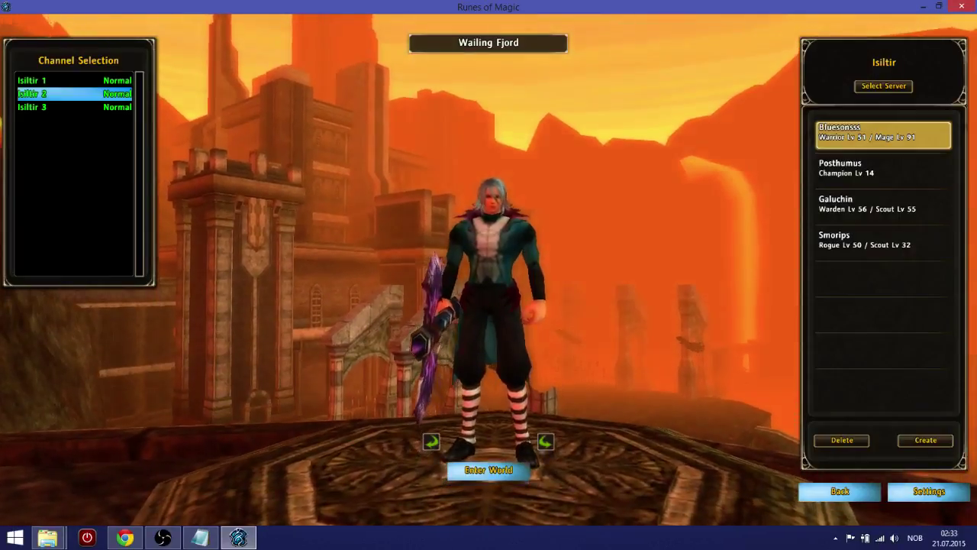
Step: Enter the world with the selected character and walk up the stairs to the Warehouse Manager in Muckgale Port
{"action": "left_click", "coordinate": [489, 471]}
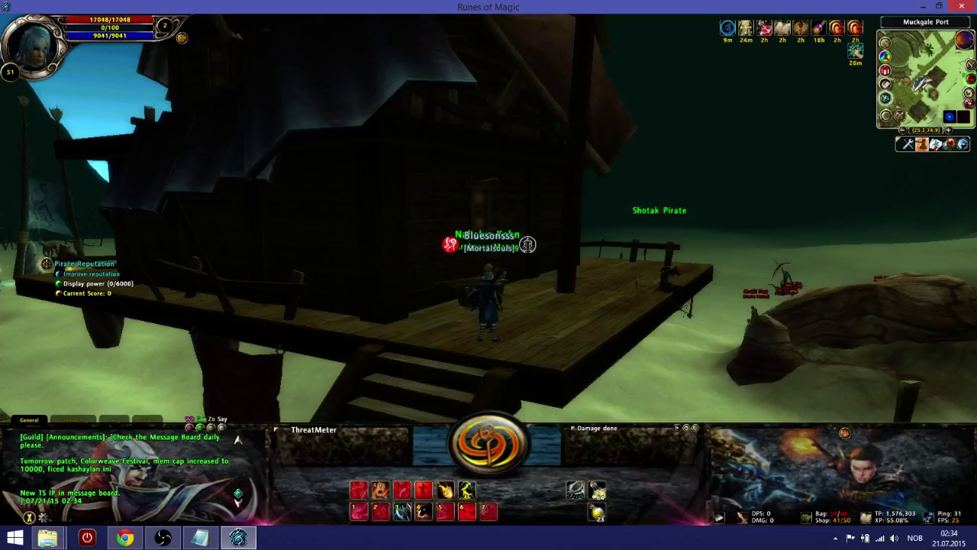
{"action": "left_click_drag", "start_coordinate": [489, 275], "coordinate": [519, 279]}
{"action": "key", "text": "w"}
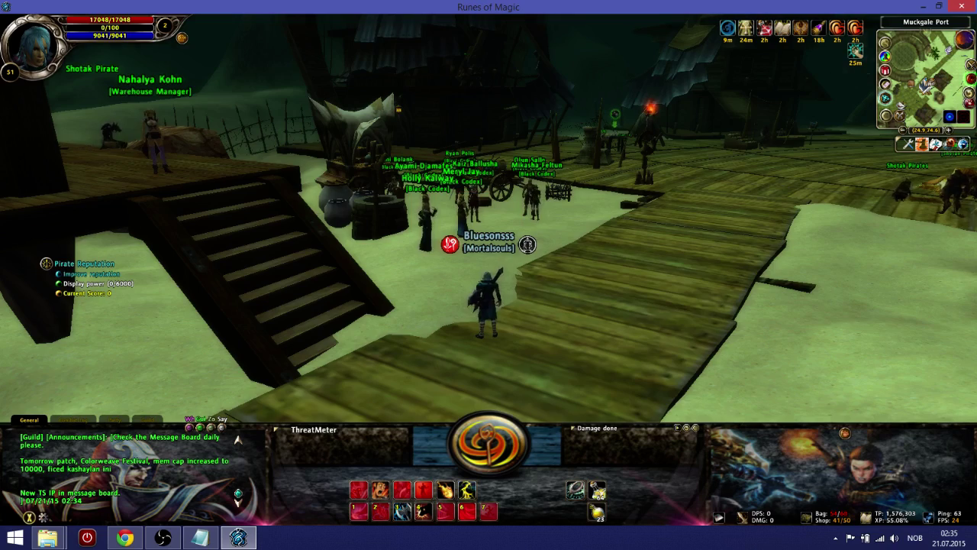
{"action": "key", "text": "w"}
{"action": "key", "text": "w"}
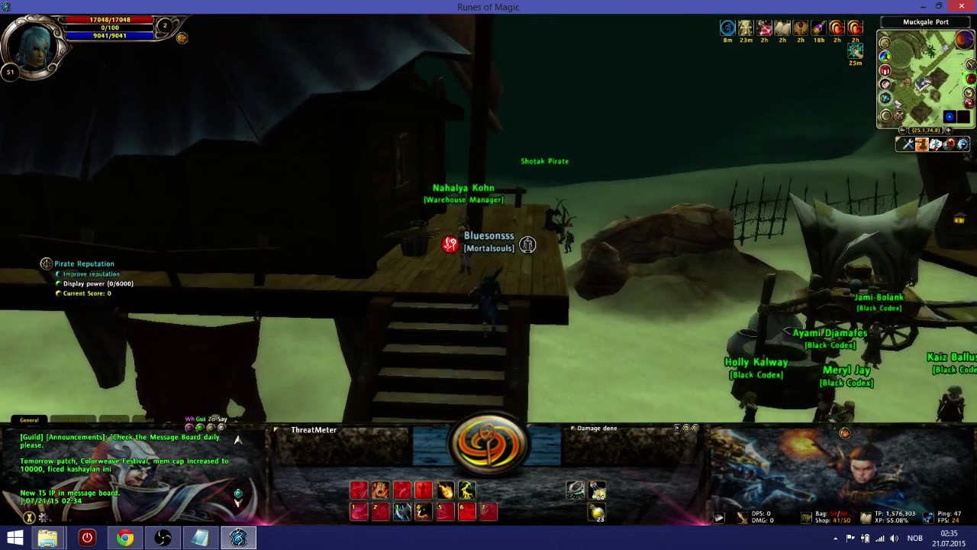
Step: Ask the Warehouse Manager to enter the house, bringing up the loading screen with the custom bar
{"action": "right_click", "coordinate": [462, 294]}
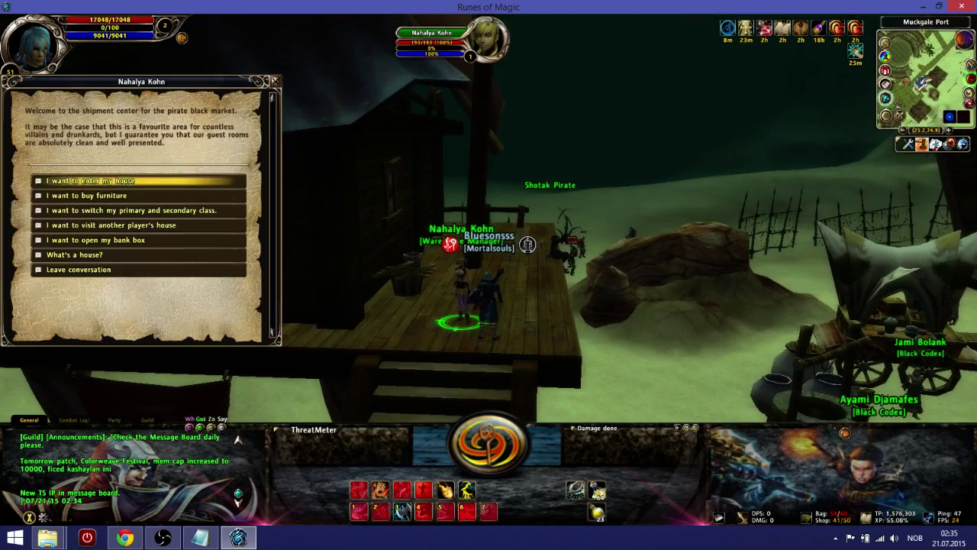
{"action": "left_click", "coordinate": [90, 181]}
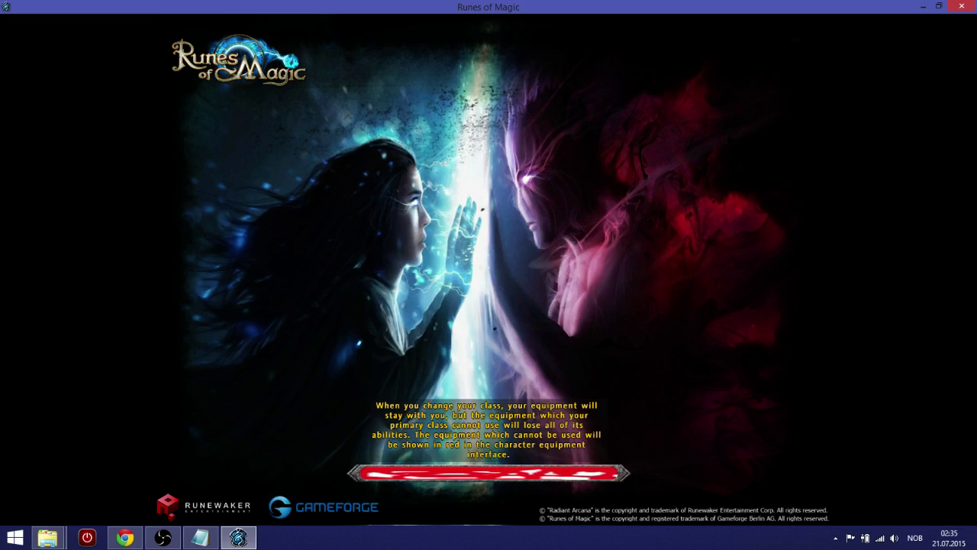
{"action": "key", "text": "w"}
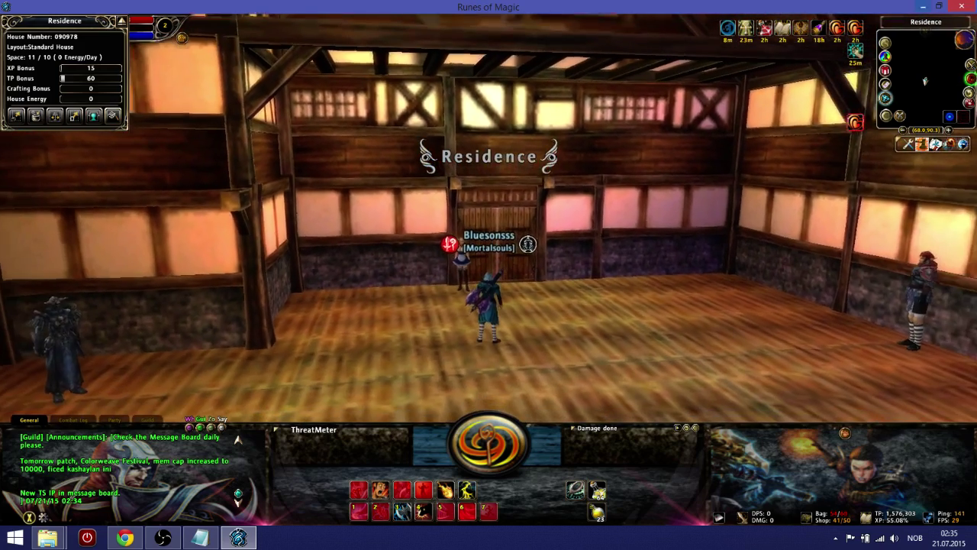
Step: Quit Runes of Magic and return to the desktop
{"action": "key", "text": "alt+F4"}
{"action": "left_click", "coordinate": [449, 114]}
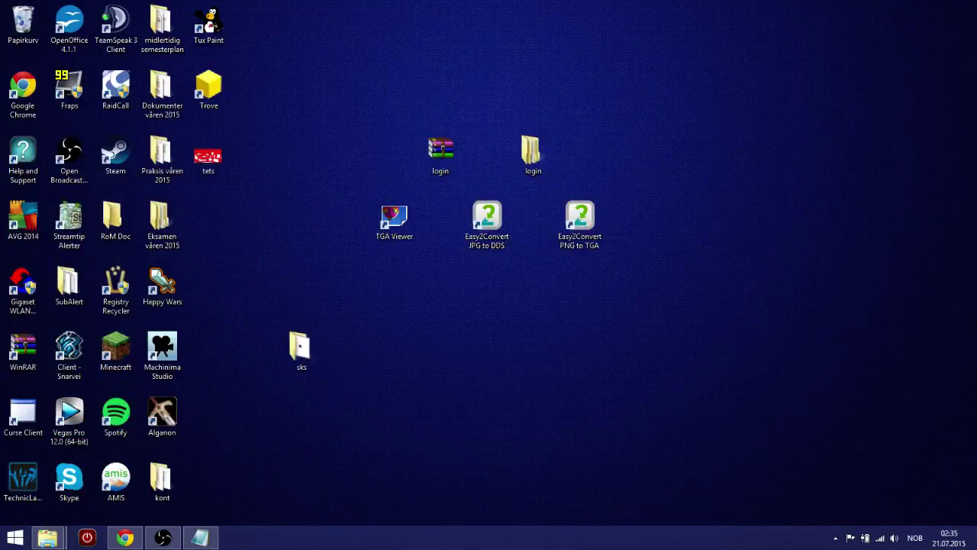
Step: Show the filehosting.org download page for login.rar in Chrome and return to the desktop
{"action": "left_click", "coordinate": [124, 537]}
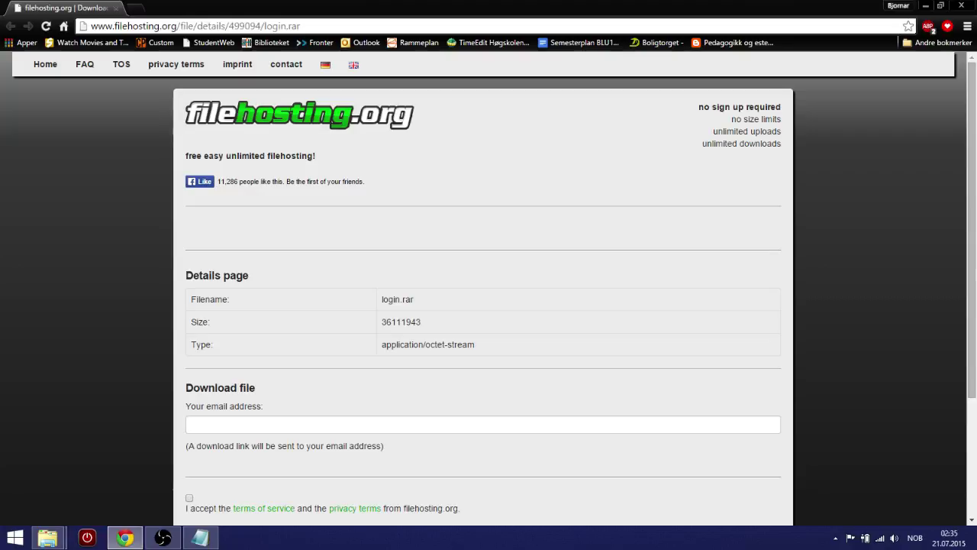
{"action": "left_click", "coordinate": [124, 537]}
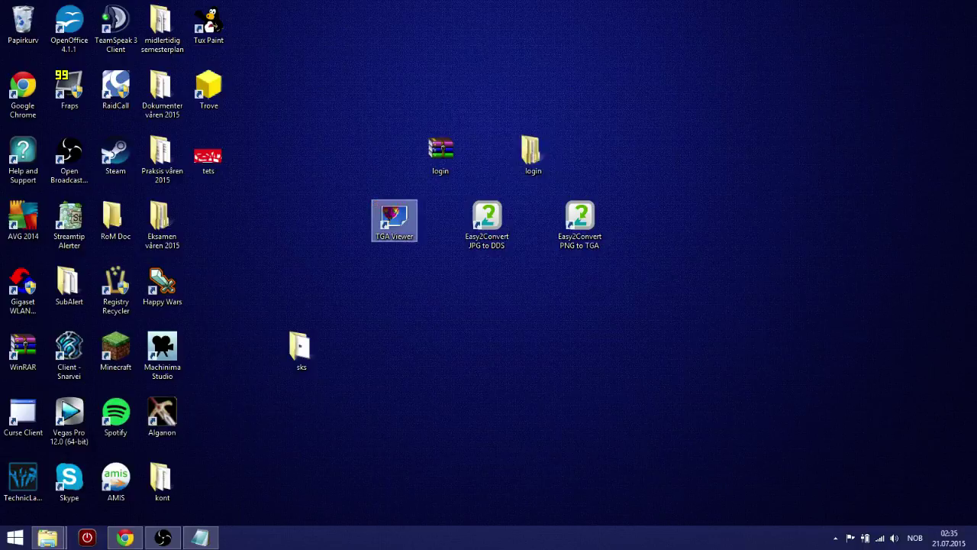
{"action": "left_click_drag", "start_coordinate": [328, 184], "coordinate": [343, 199]}
{"action": "left_click", "coordinate": [343, 199]}
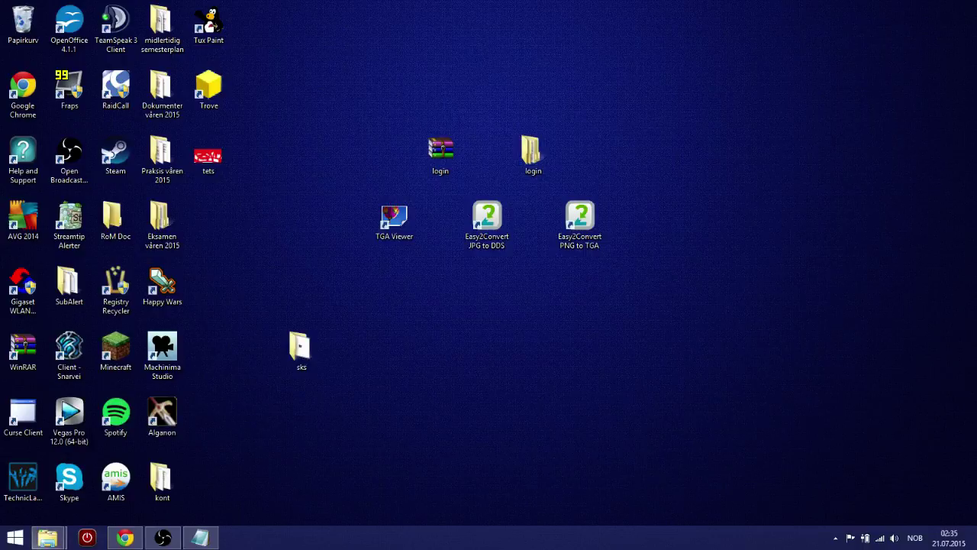
Step: Review the game's login subfolders and the parent interface folder in File Explorer, and close the window
{"action": "mouse_move", "coordinate": [47, 537]}
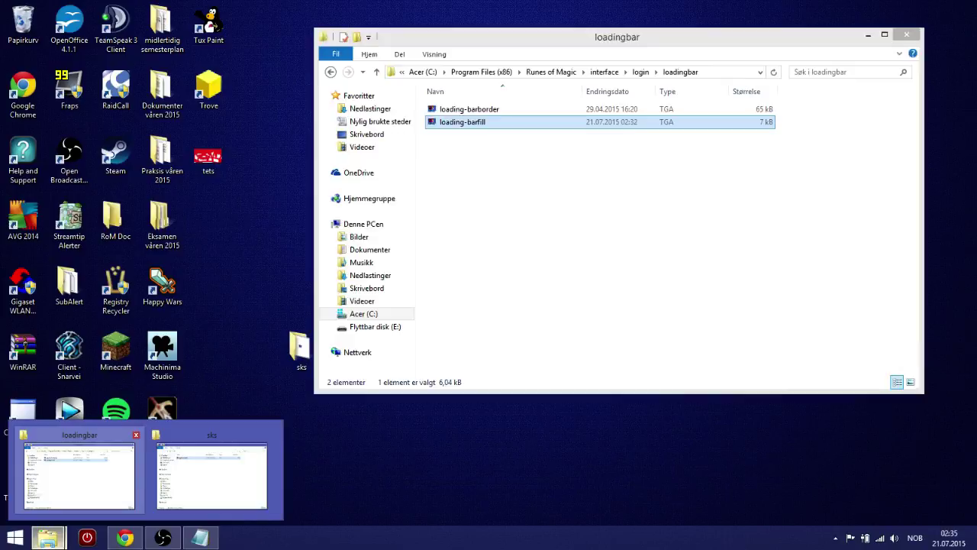
{"action": "left_click", "coordinate": [79, 475]}
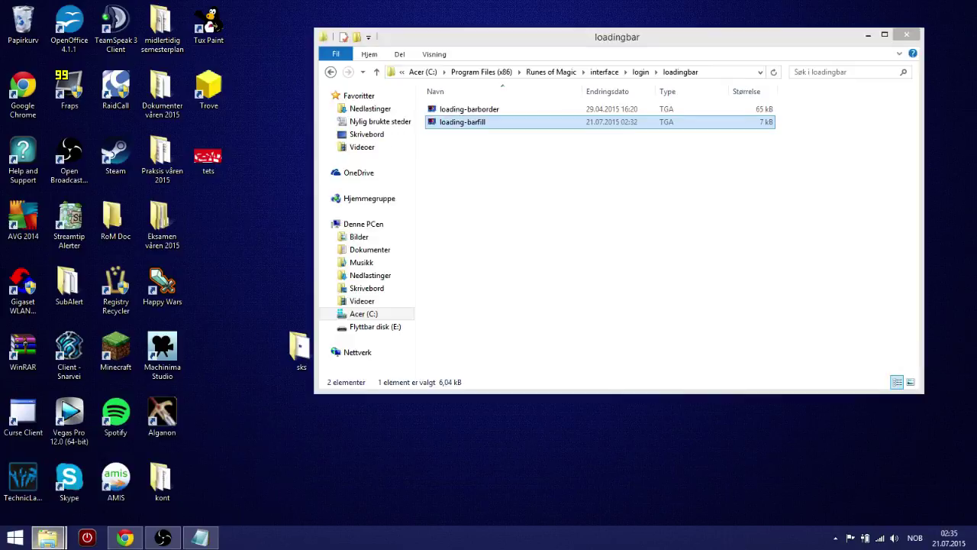
{"action": "left_click", "coordinate": [376, 72]}
{"action": "left_click_drag", "start_coordinate": [456, 147], "coordinate": [458, 123]}
{"action": "left_click", "coordinate": [460, 110]}
{"action": "double_click", "coordinate": [458, 174]}
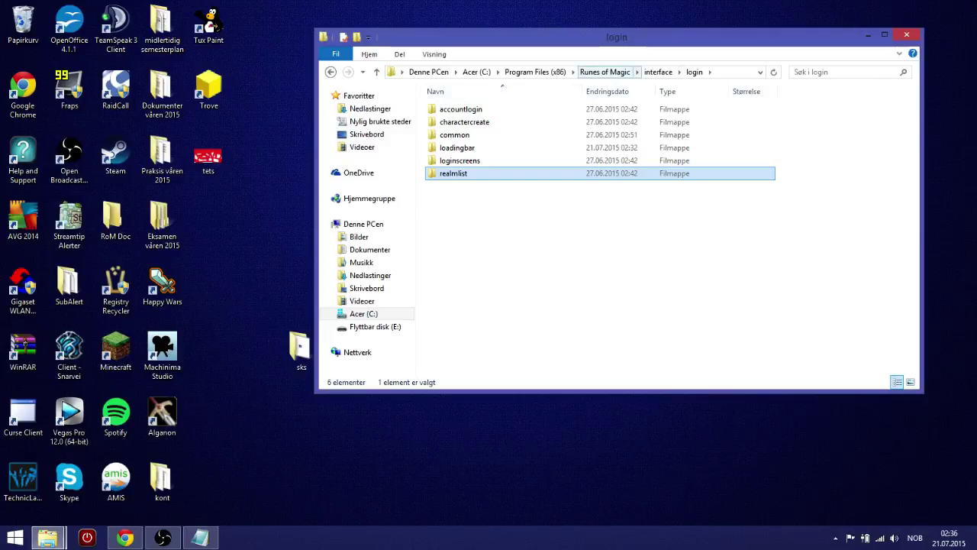
{"action": "left_click", "coordinate": [658, 72]}
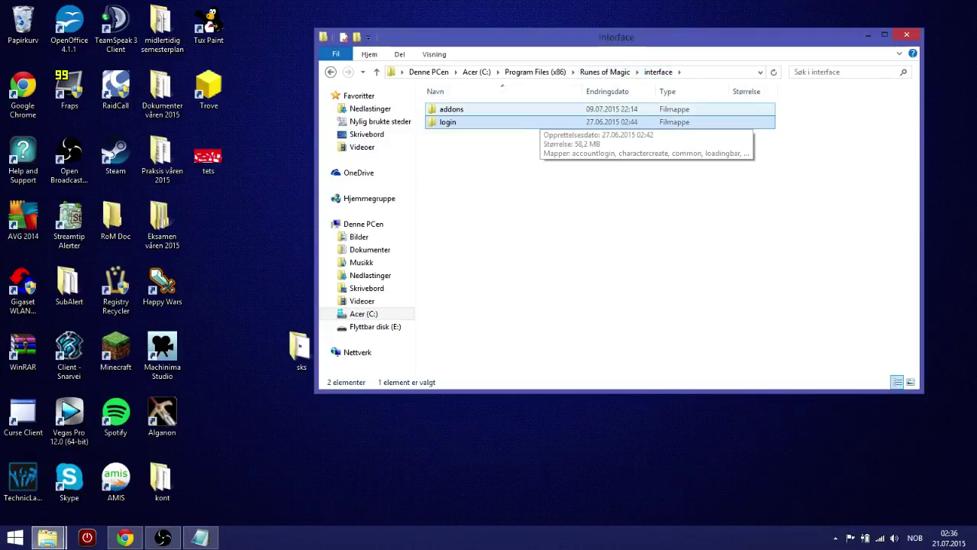
{"action": "left_click", "coordinate": [565, 183]}
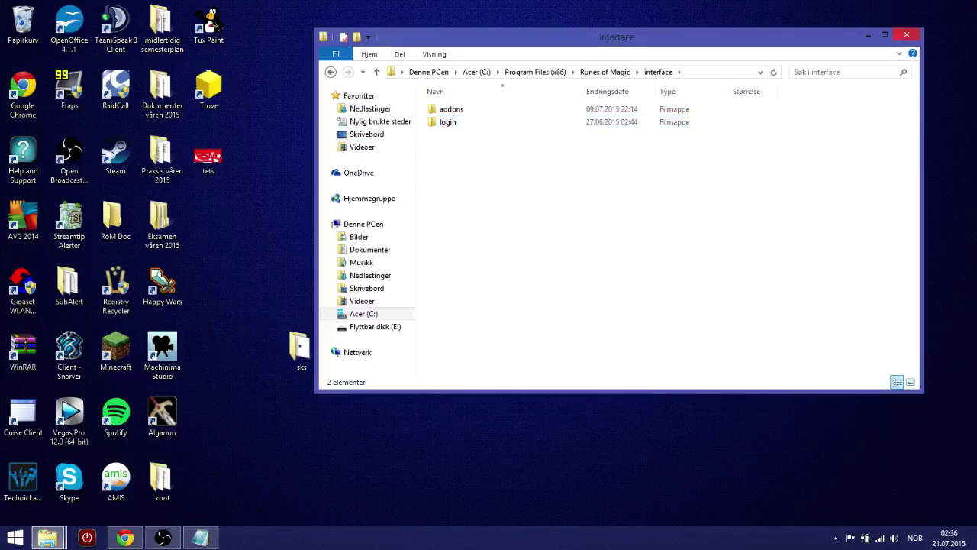
{"action": "left_click", "coordinate": [906, 34]}
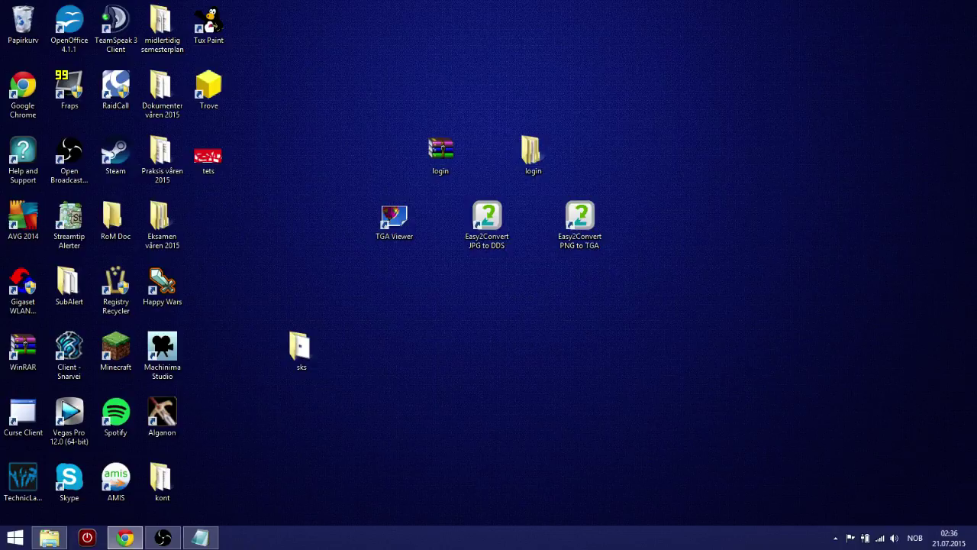
{"action": "left_click", "coordinate": [162, 537]}
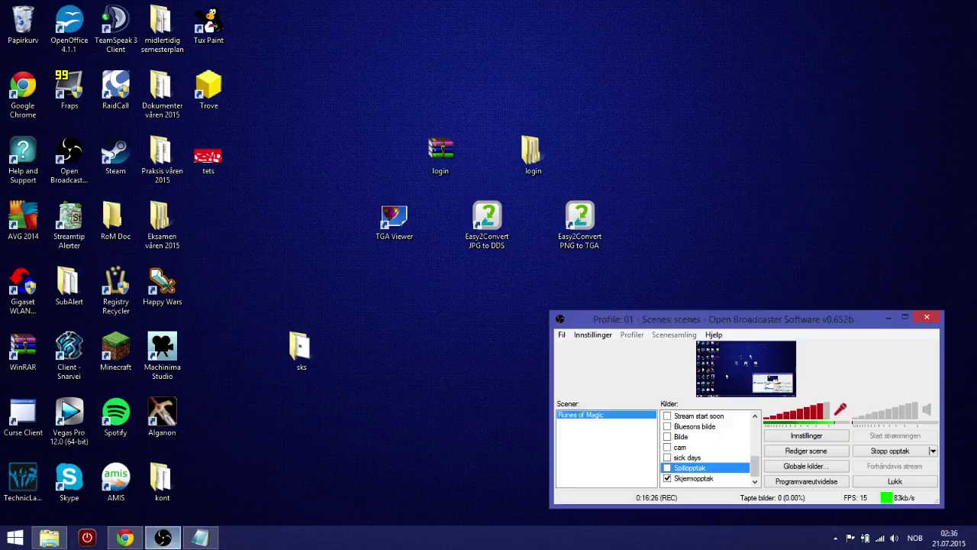